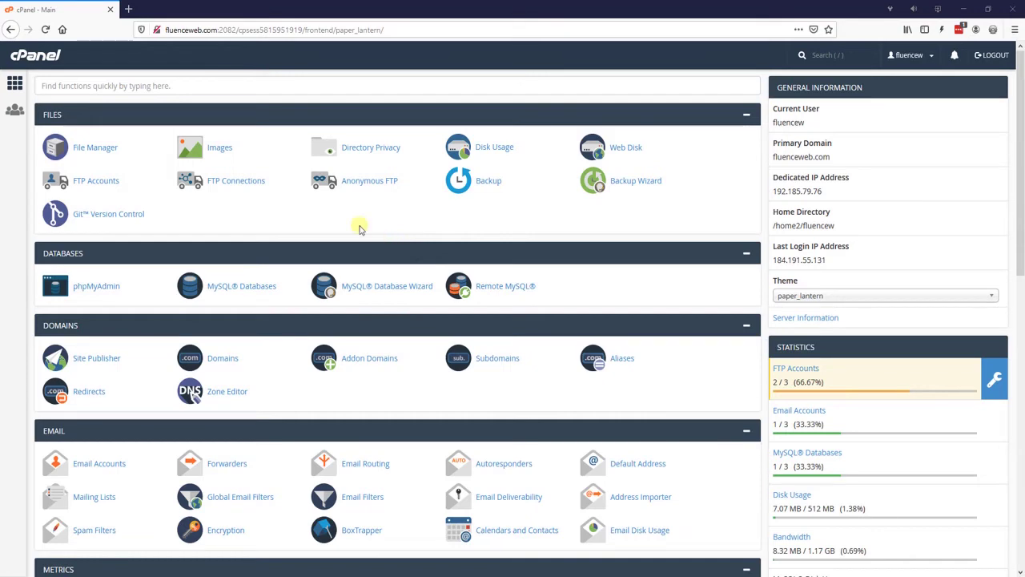
Scroll the cPanel home dashboard down toward the Software section.
scroll(360, 227, "down", 1)
scroll(360, 225, "down", 5)
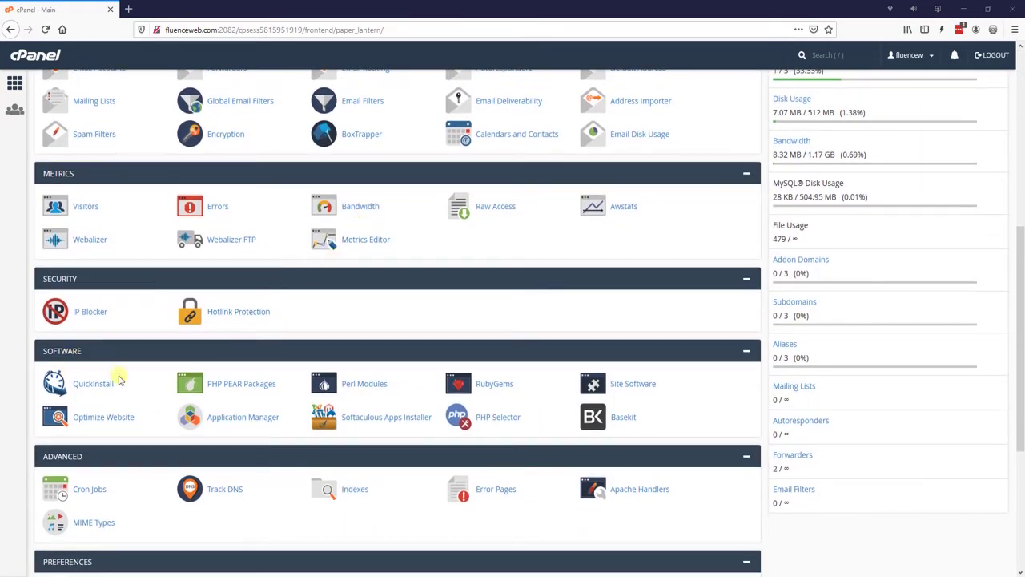
Open the QuickInstall marketplace and go to its WordPress installer page.
left_click(101, 388)
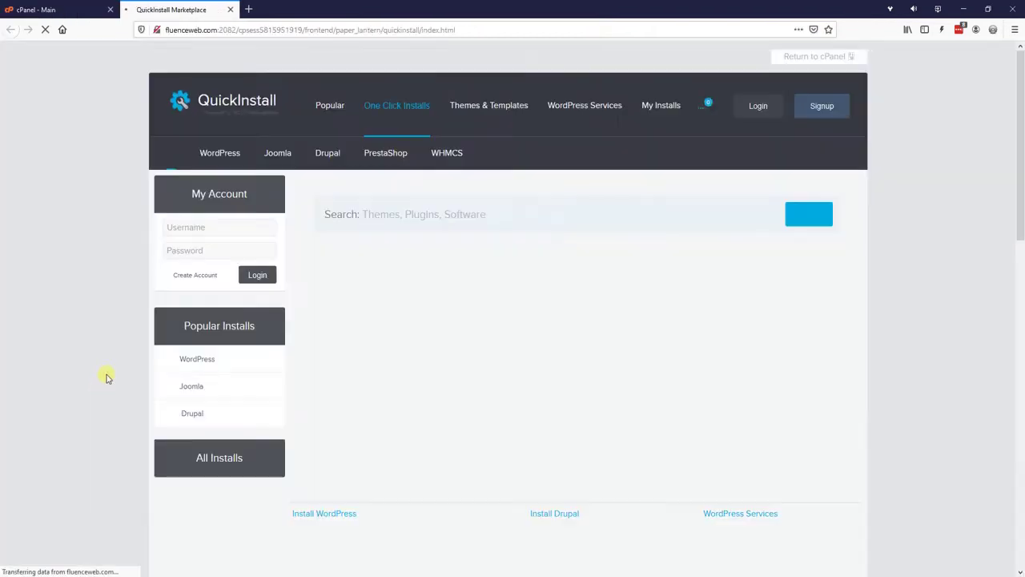
scroll(892, 344, "down", 2)
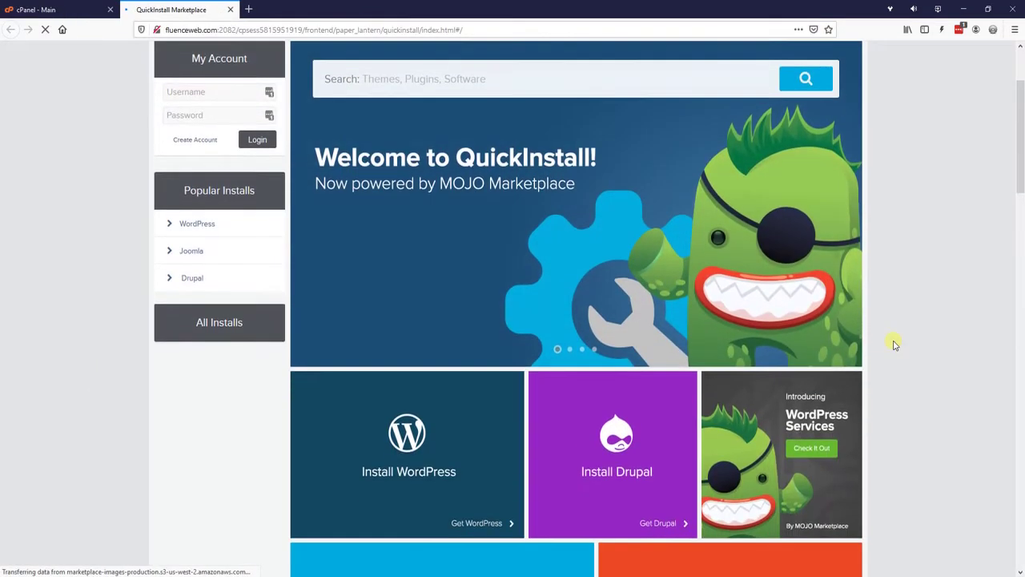
scroll(894, 352, "down", 1)
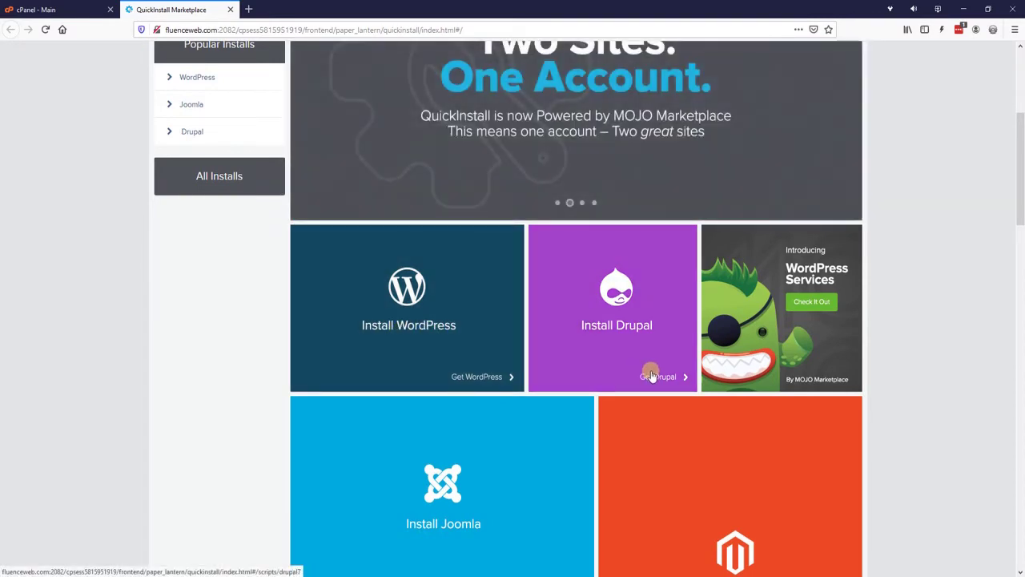
scroll(508, 414, "down", 3)
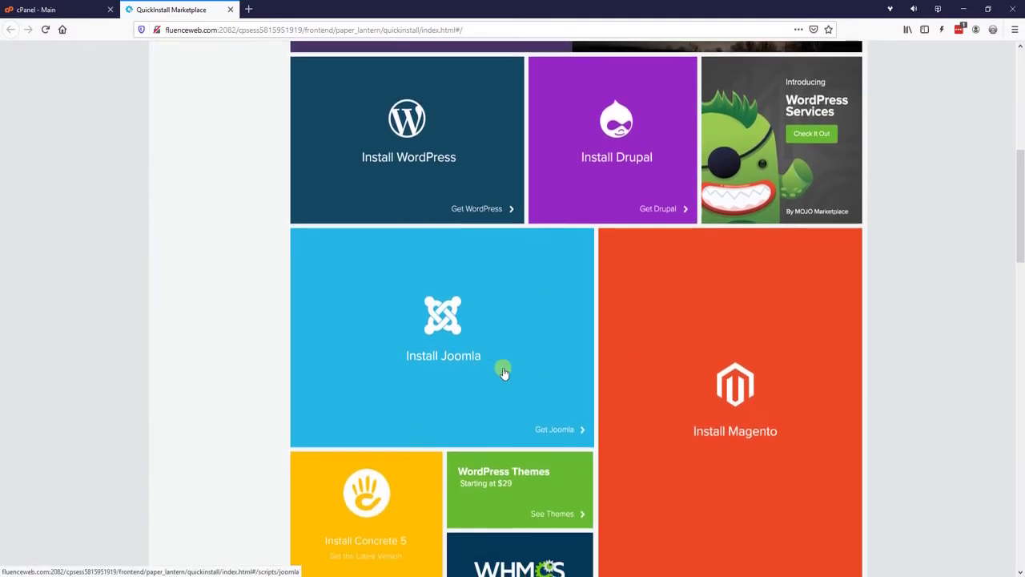
scroll(641, 388, "down", 2)
scroll(553, 332, "up", 6)
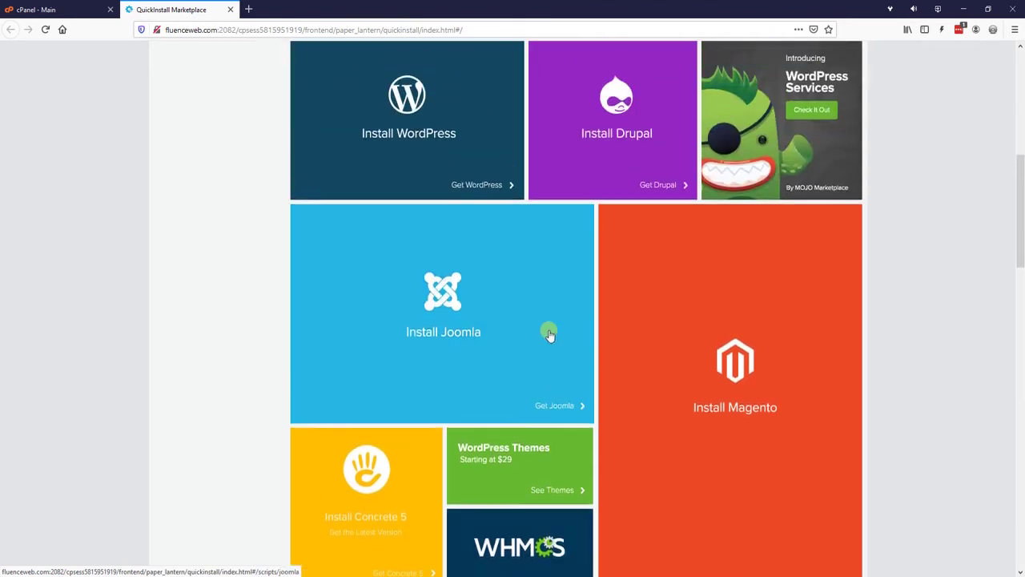
scroll(561, 408, "down", 2)
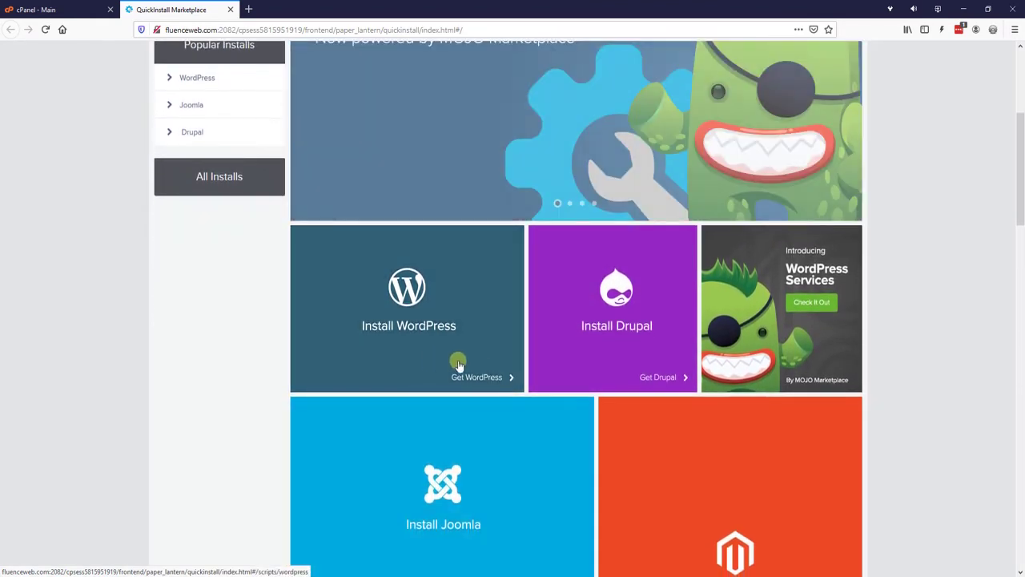
left_click(481, 370)
Reveal the free Install WordPress form and choose fluenceweb.com as the install domain.
scroll(521, 383, "down", 5)
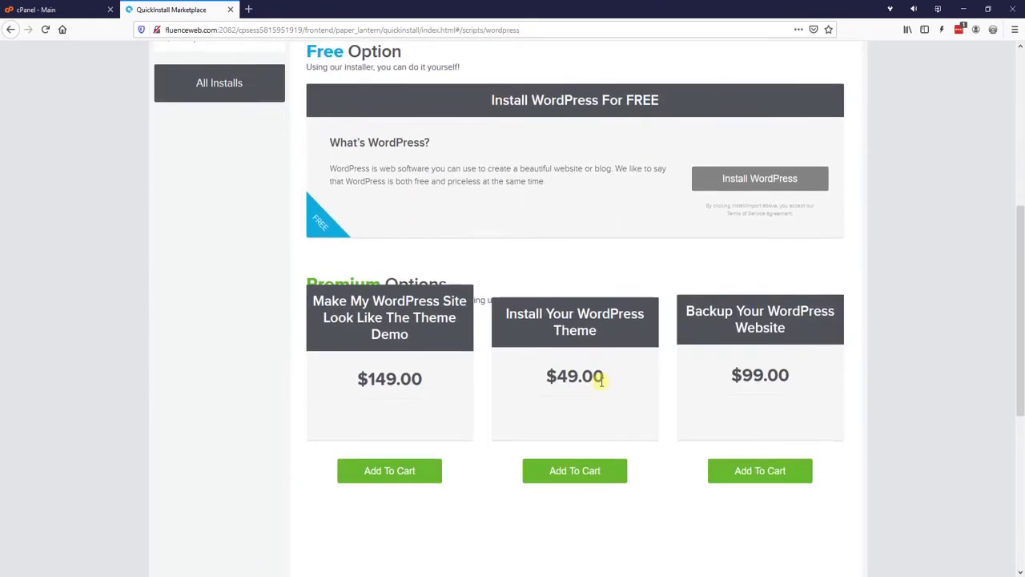
left_click(741, 178)
left_click(430, 184)
left_click(381, 223)
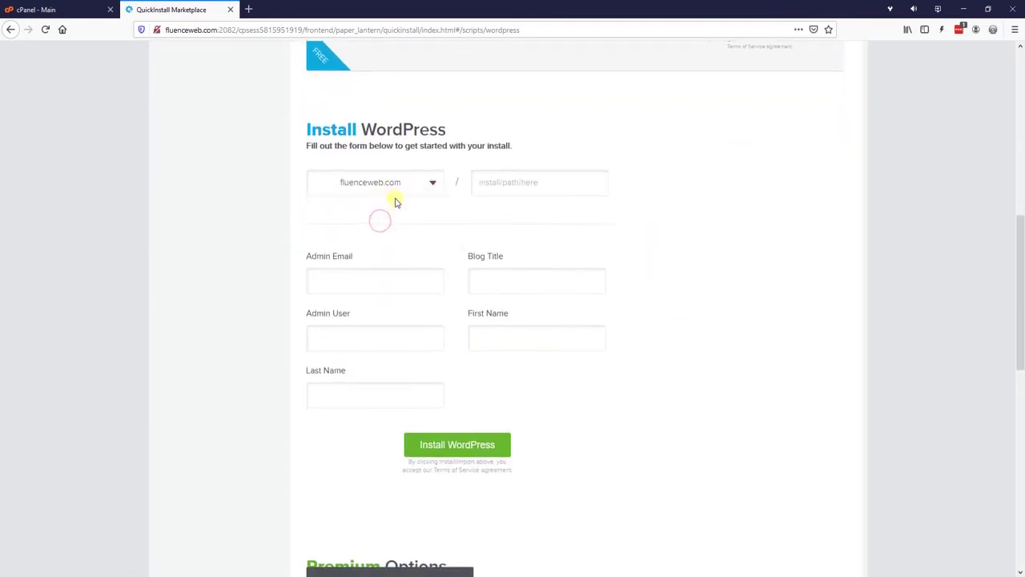
left_click(483, 185)
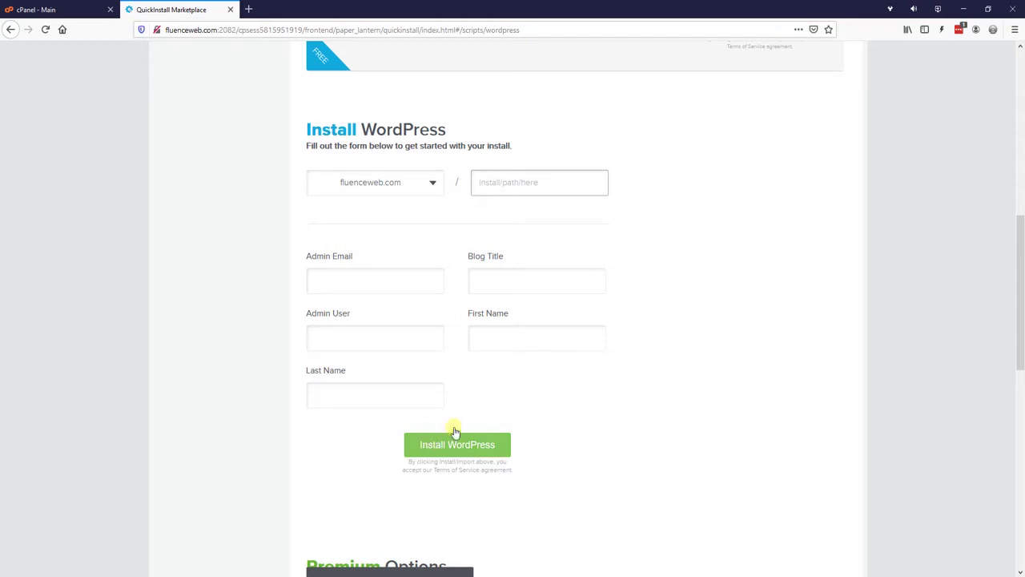
scroll(639, 382, "up", 7)
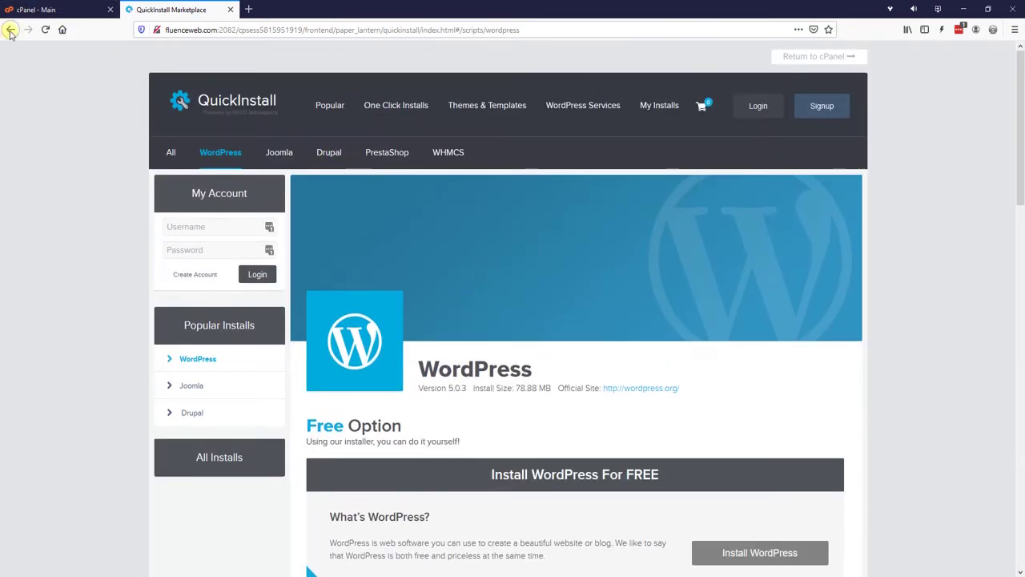
Close the QuickInstall tab and open Softaculous Apps Installer's Top Scripts page with WordPress.
left_click(230, 10)
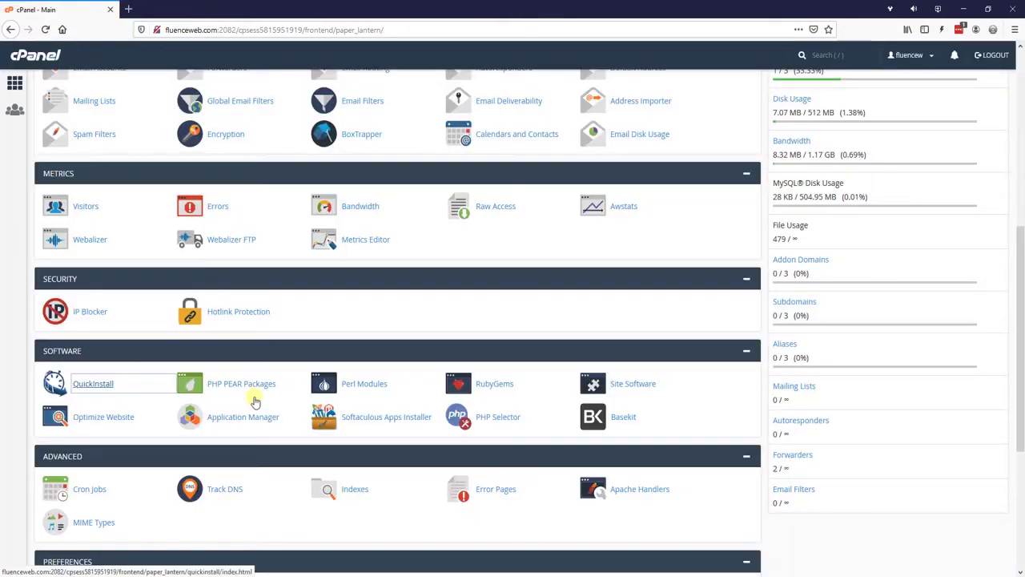
left_click(350, 425)
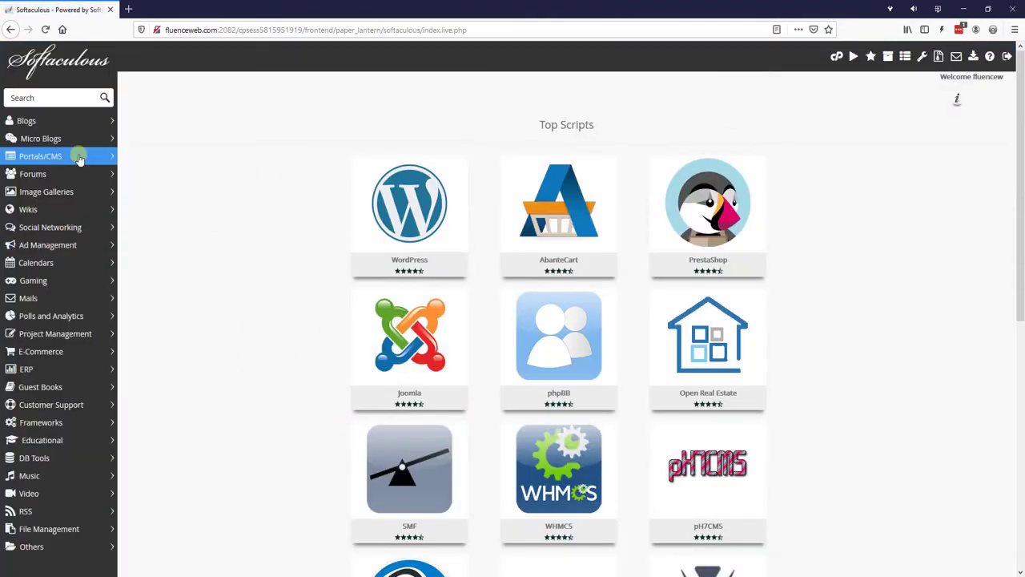
scroll(75, 358, "down", 2)
scroll(75, 359, "down", 1)
scroll(76, 401, "up", 3)
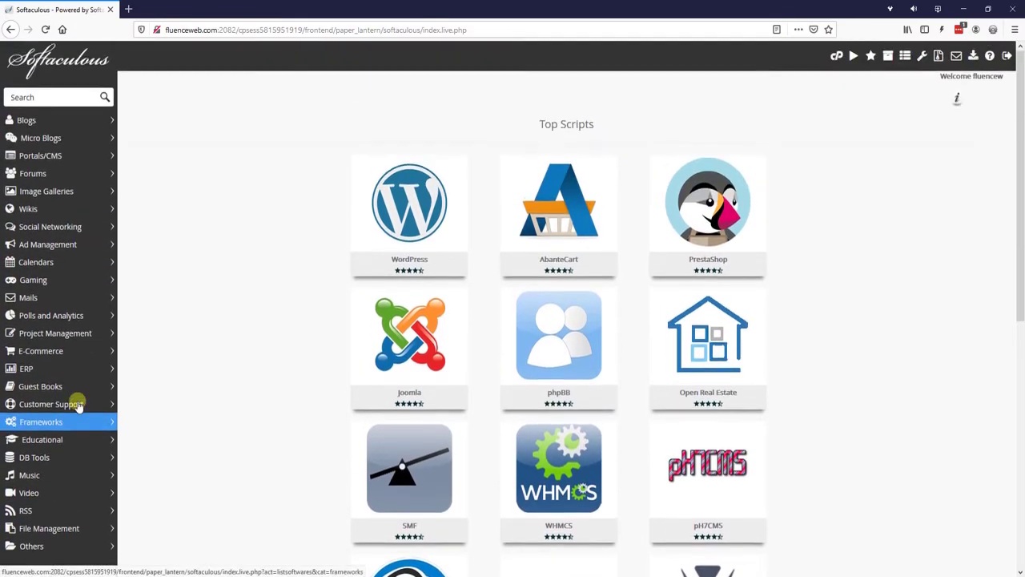
left_click(64, 124)
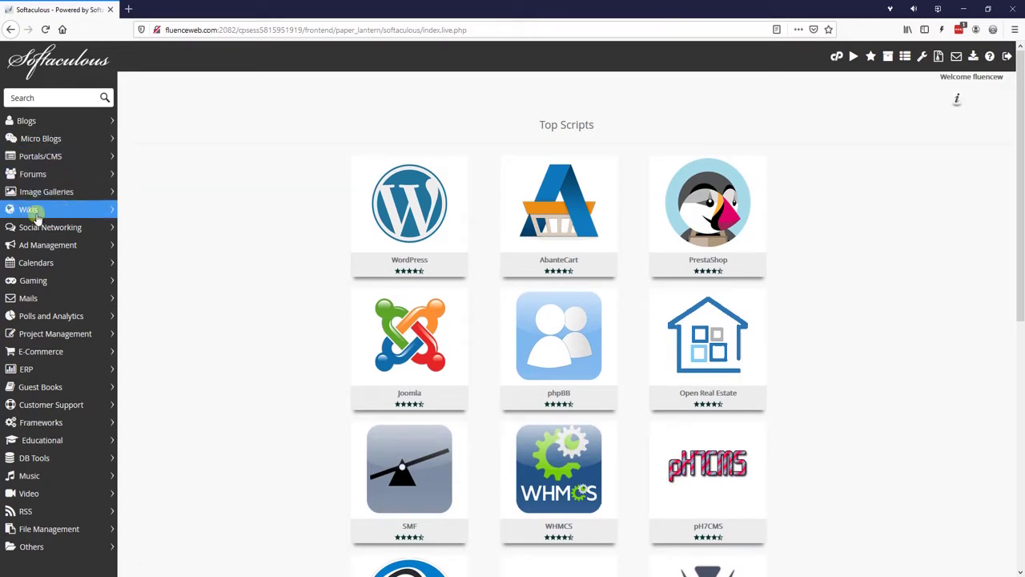
mouse_move(385, 224)
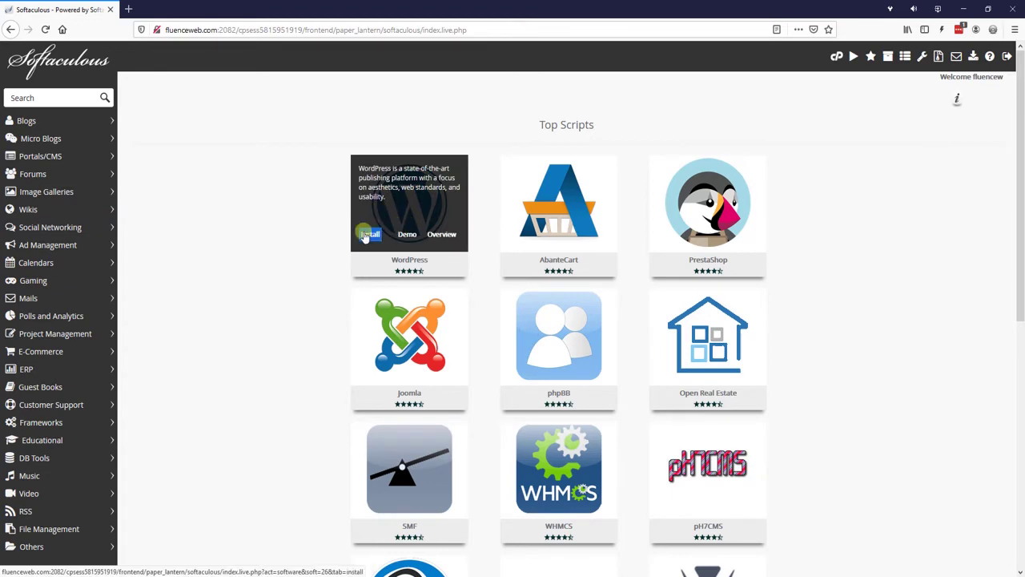
Open the WordPress 5.4 install settings and check the domain list without changing it.
left_click(367, 234)
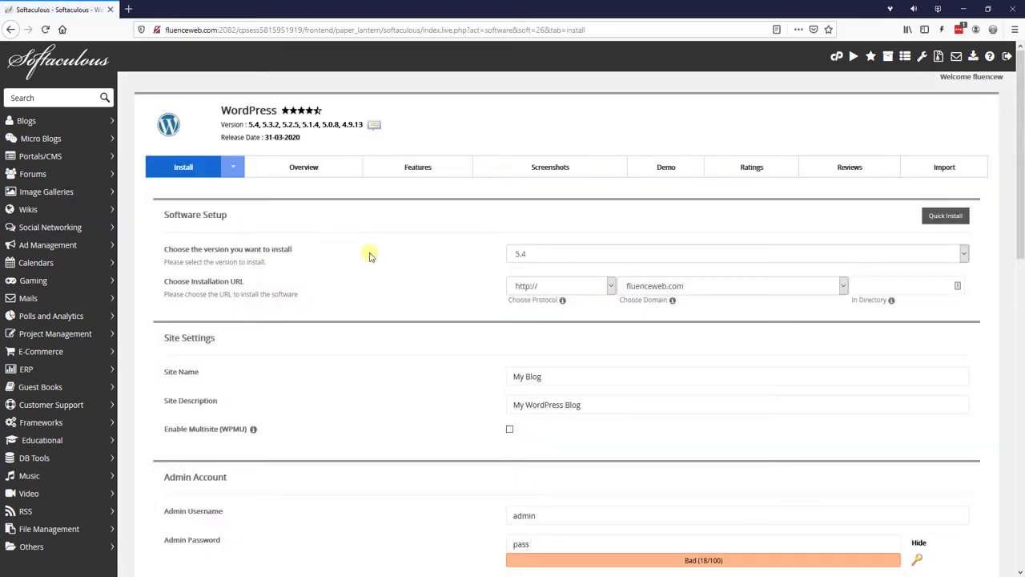
scroll(552, 401, "down", 5)
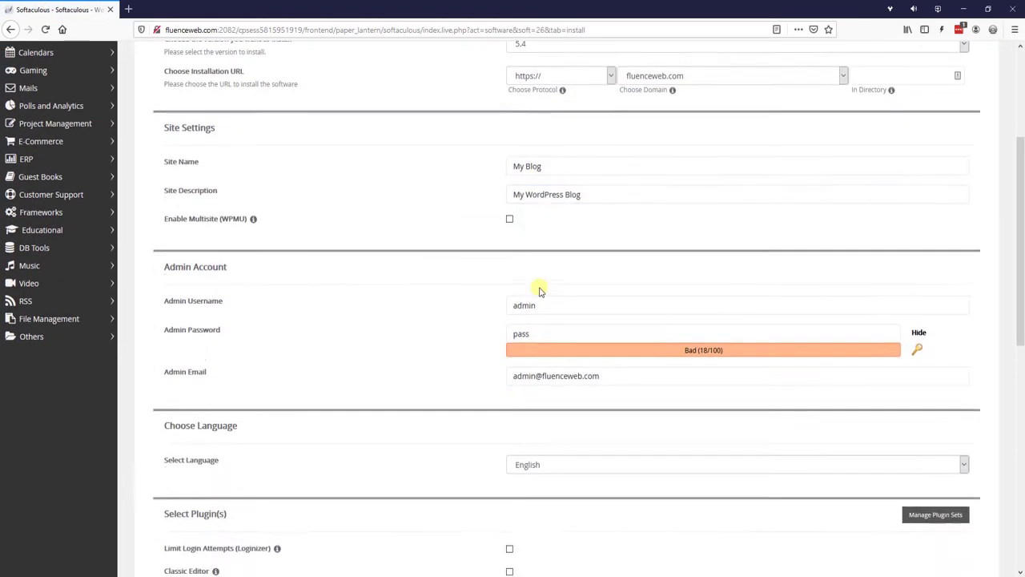
scroll(412, 393, "up", 5)
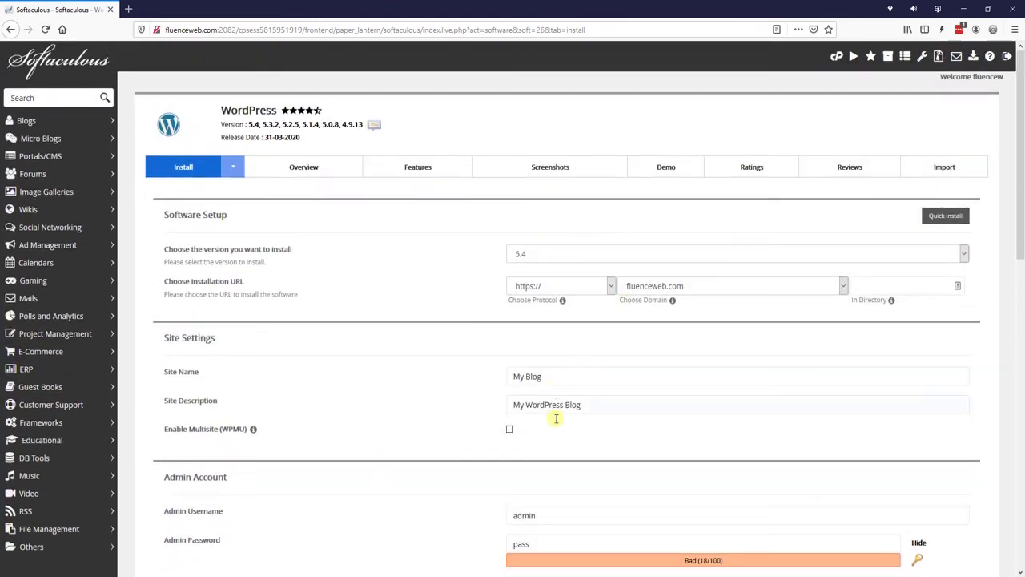
scroll(398, 425, "down", 1)
scroll(521, 376, "down", 3)
scroll(761, 256, "up", 4)
left_click(843, 286)
left_click(908, 314)
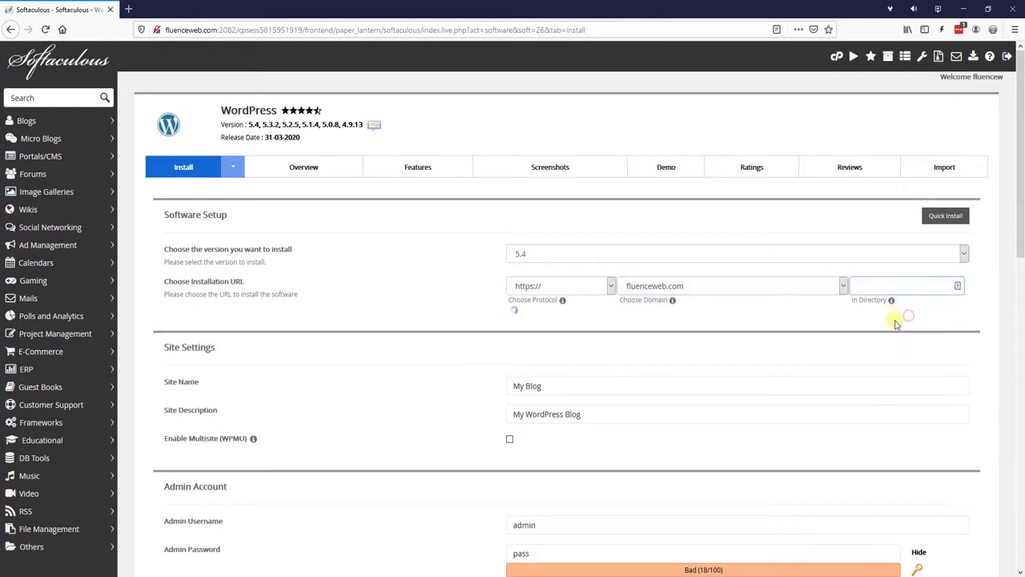
Look over the Site Name and Site Description fields, then return to cPanel home.
scroll(877, 422, "down", 8)
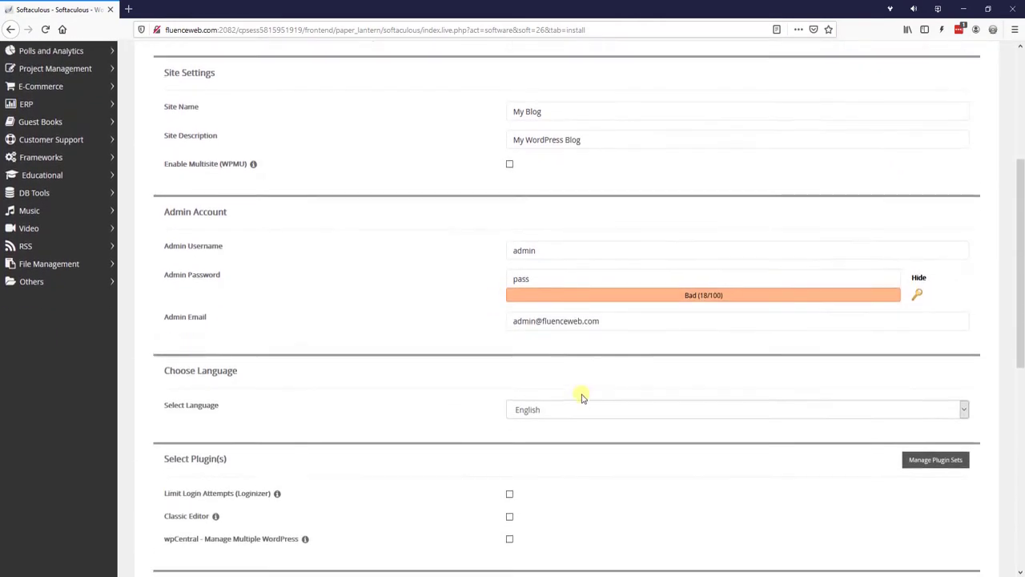
scroll(621, 412, "up", 8)
left_click(600, 407)
left_click(659, 376)
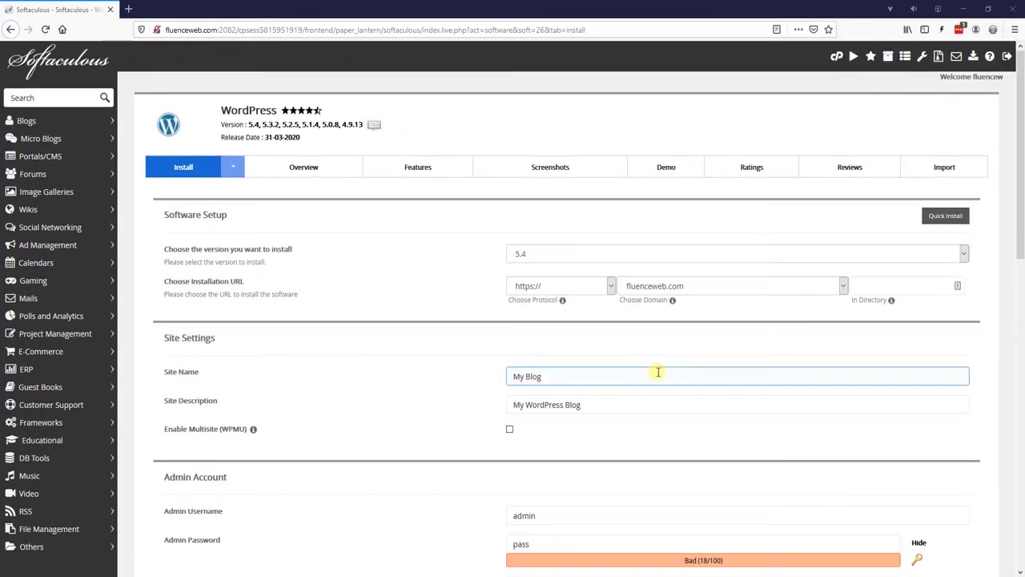
left_click(837, 56)
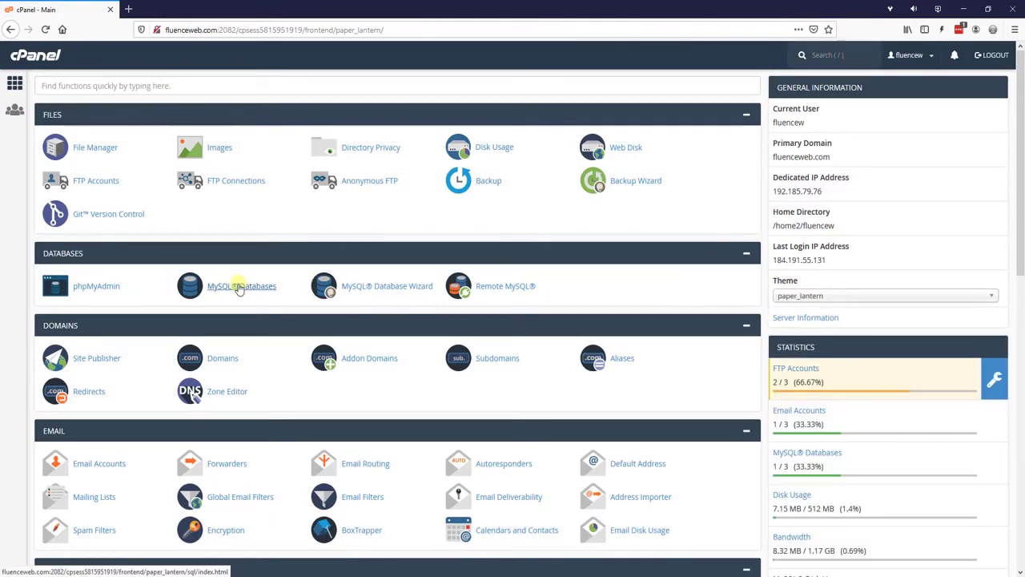
Browse the cPanel dashboard's tool sections, then open a new speed-dial browser tab.
scroll(238, 285, "down", 1)
scroll(238, 285, "down", 2)
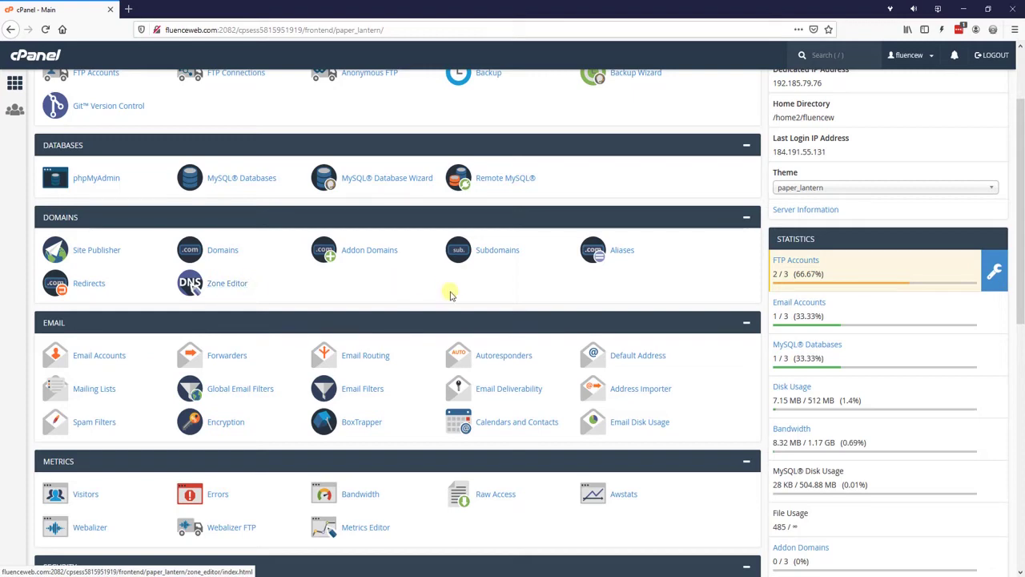
scroll(458, 295, "down", 2)
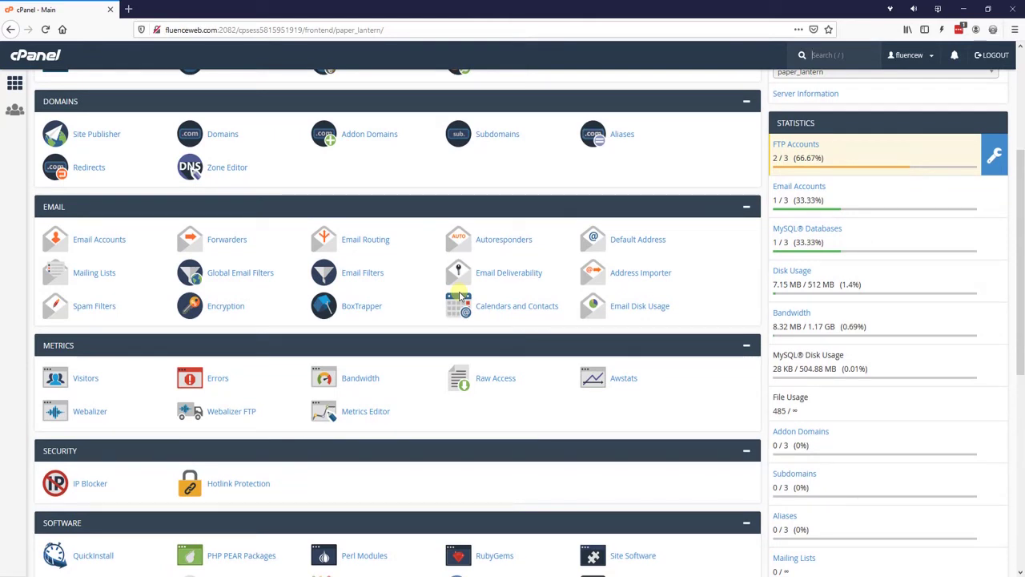
scroll(339, 282, "down", 2)
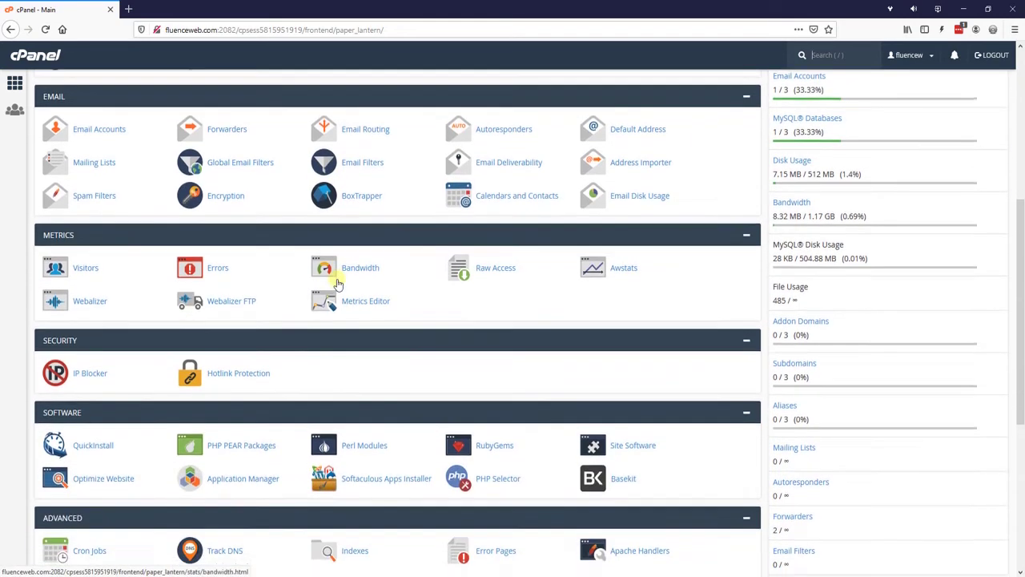
key("slash")
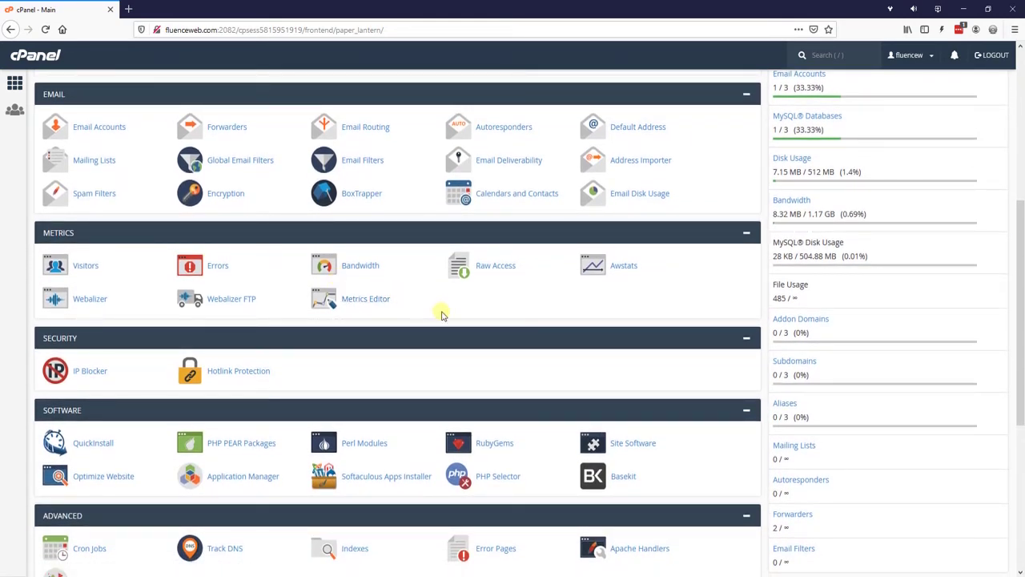
scroll(438, 309, "up", 6)
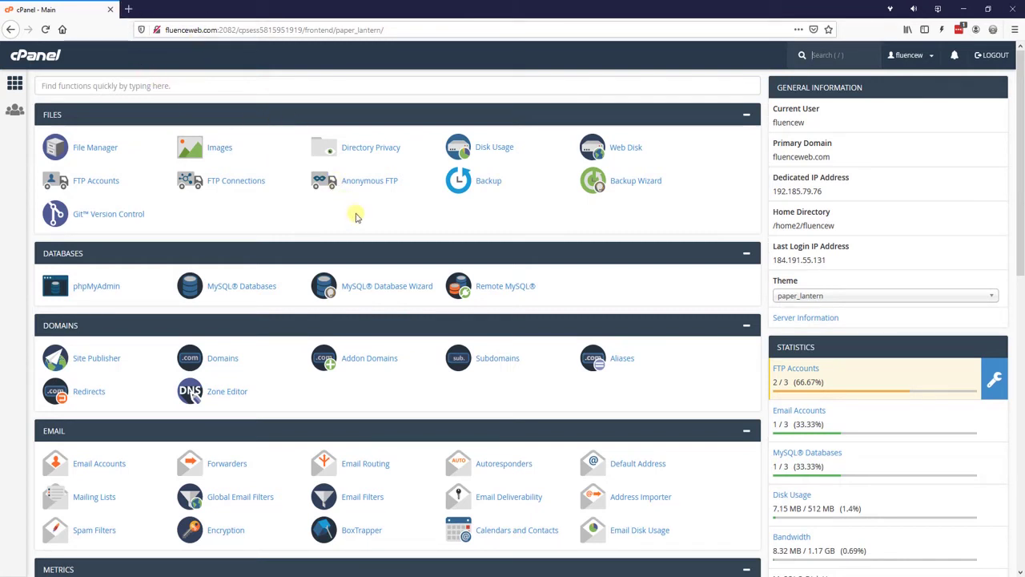
left_click(128, 9)
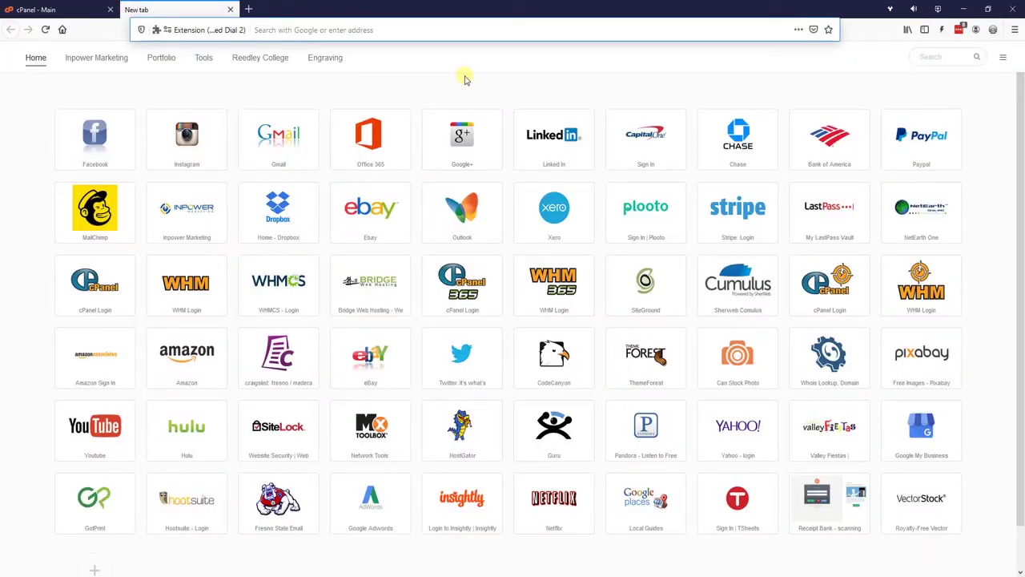
Go to wordpress.com in the new tab and skim its home page.
left_click(294, 32)
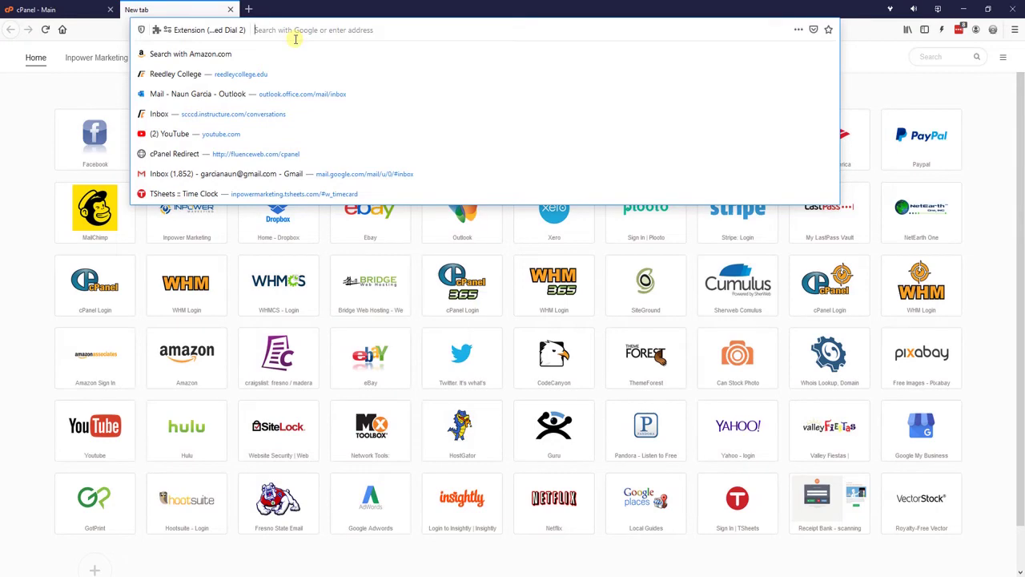
type("wo")
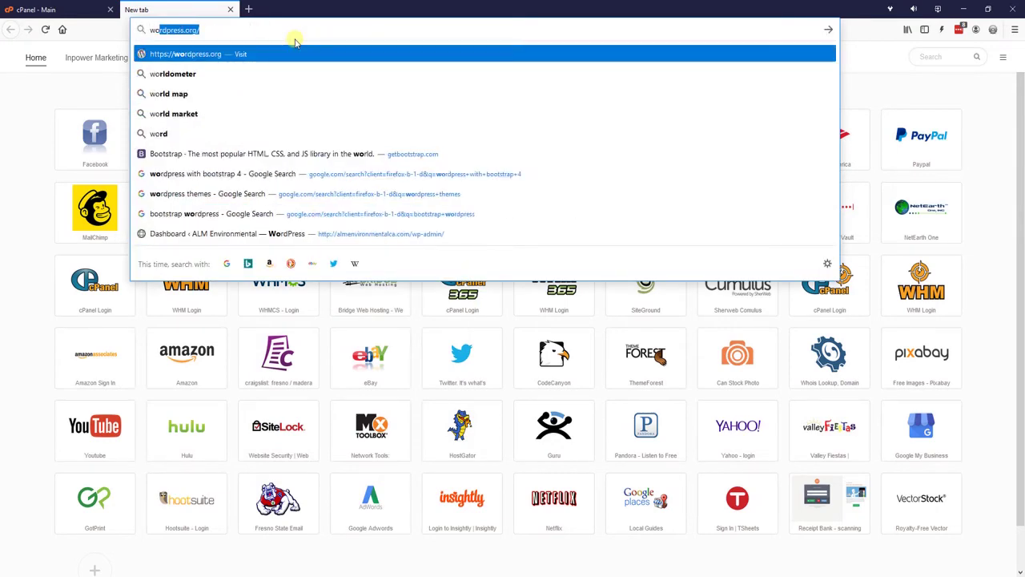
type("rdpress.")
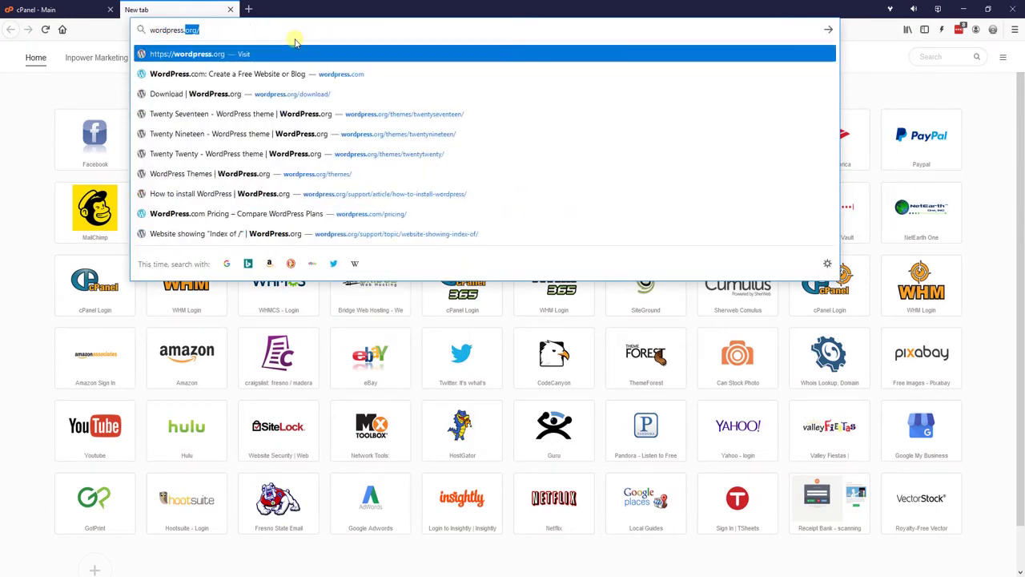
type("com")
key("Return")
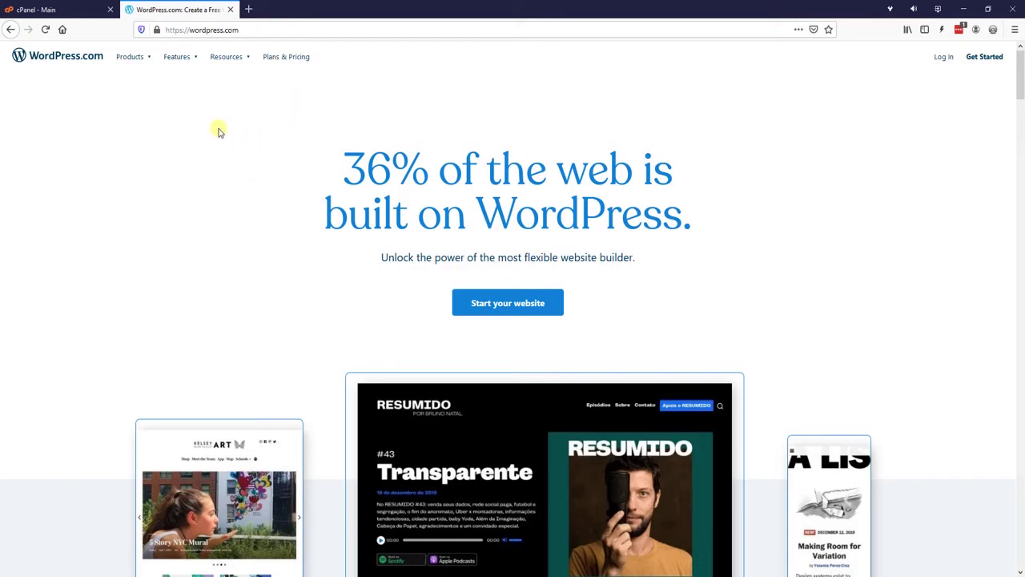
scroll(698, 256, "down", 4)
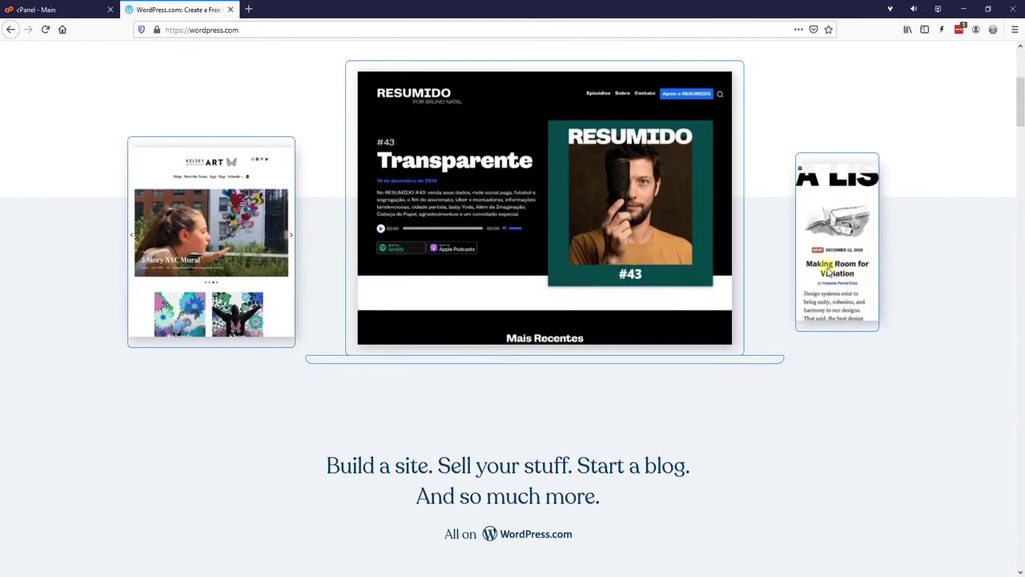
scroll(963, 384, "up", 5)
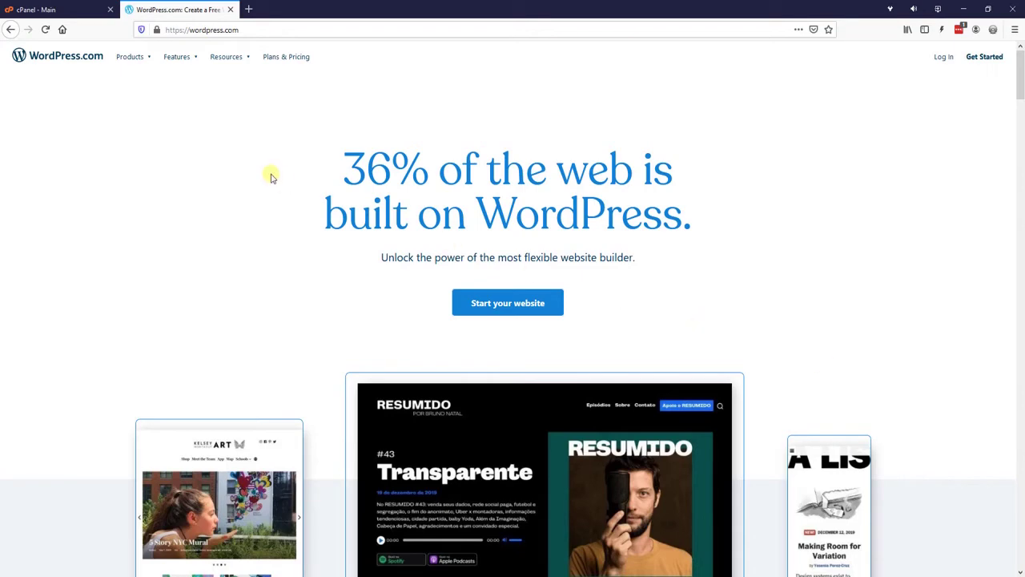
Open WordPress.com Plans & Pricing and review the Free through eCommerce $45 plans.
left_click(290, 54)
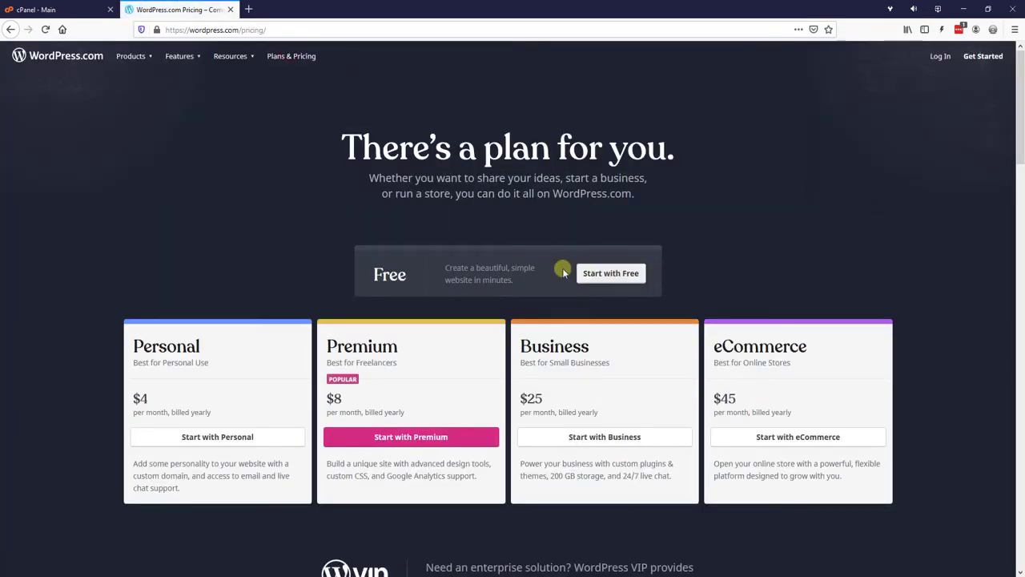
scroll(255, 289, "down", 2)
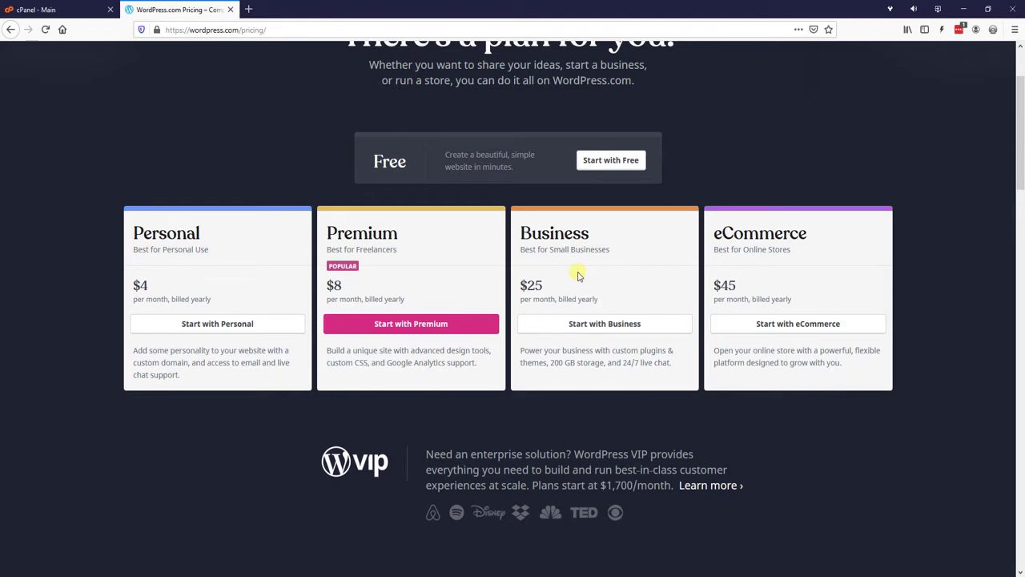
scroll(664, 287, "up", 2)
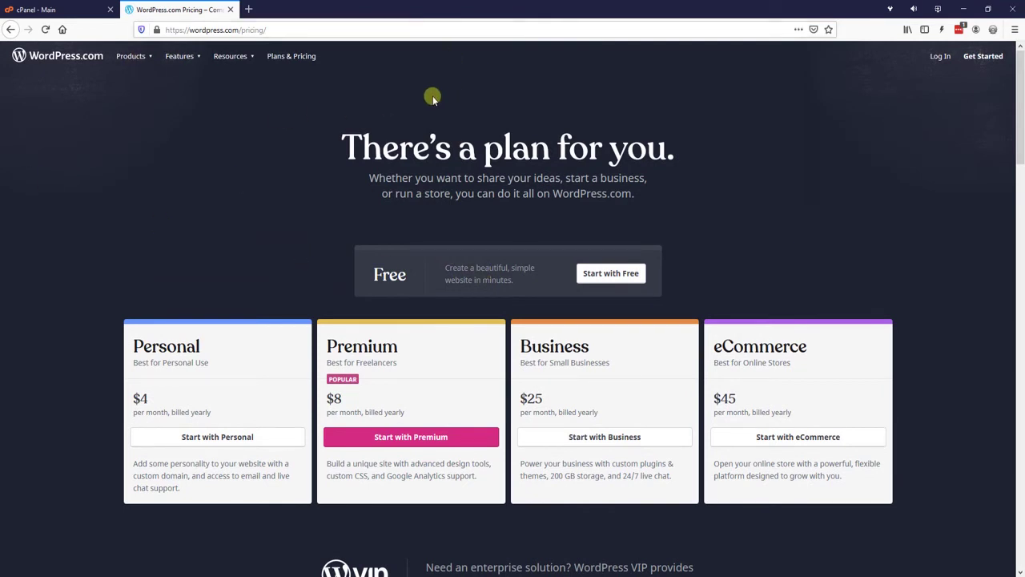
scroll(816, 344, "down", 3)
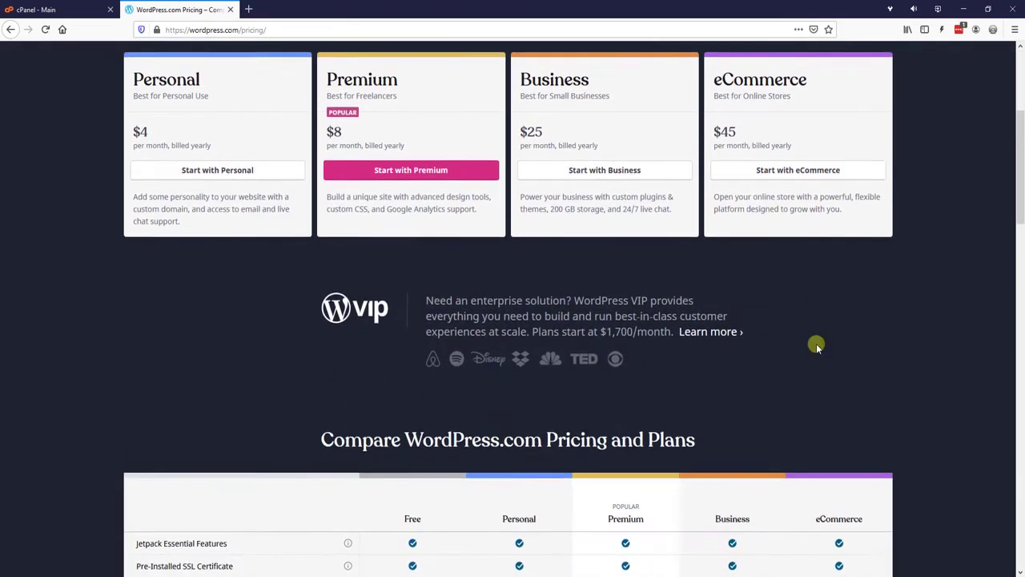
scroll(815, 346, "up", 4)
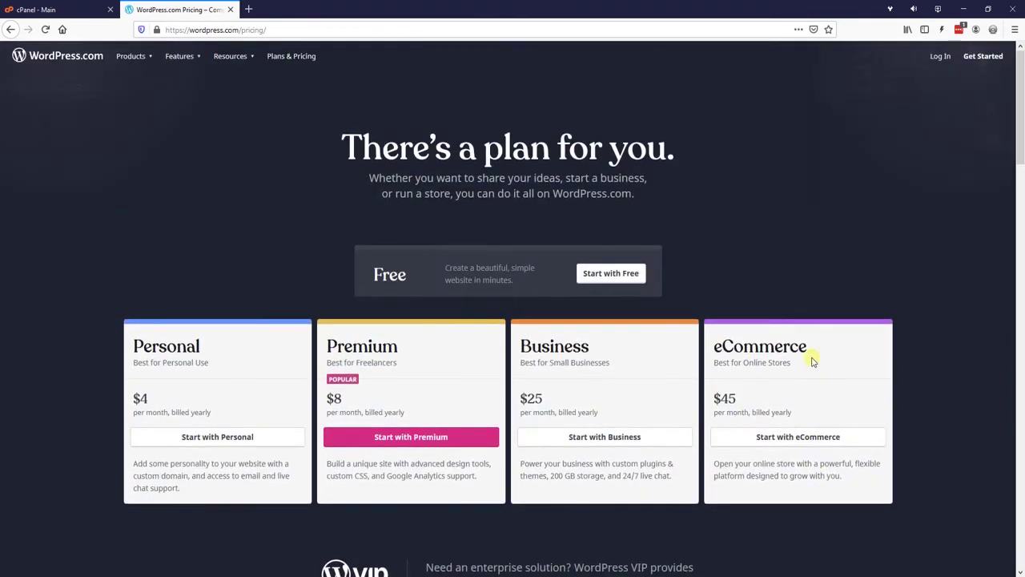
Change the address from wordpress.com/pricing to wordpress.org and open the Get WordPress page.
left_click(288, 29)
left_click_drag(288, 29, 239, 30)
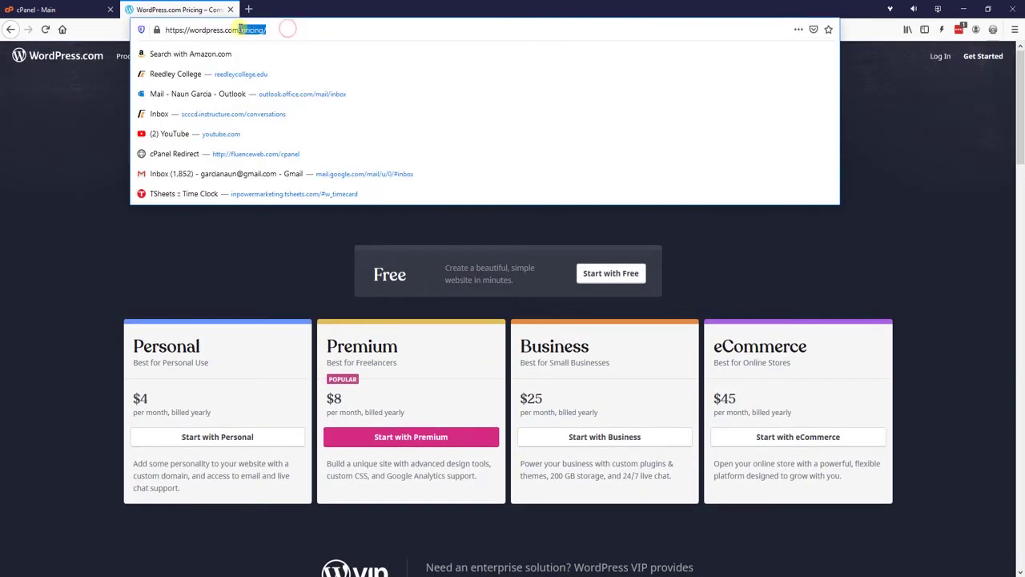
key("BackSpace")
key("BackSpace")
key("BackSpace")
key("BackSpace")
key("BackSpace")
type("org")
key("Return")
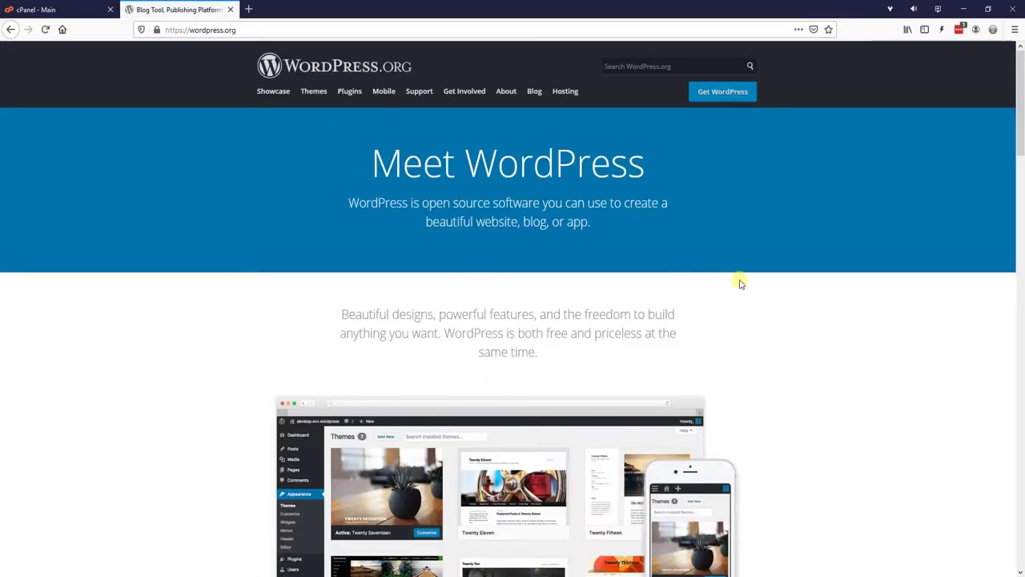
scroll(741, 283, "down", 5)
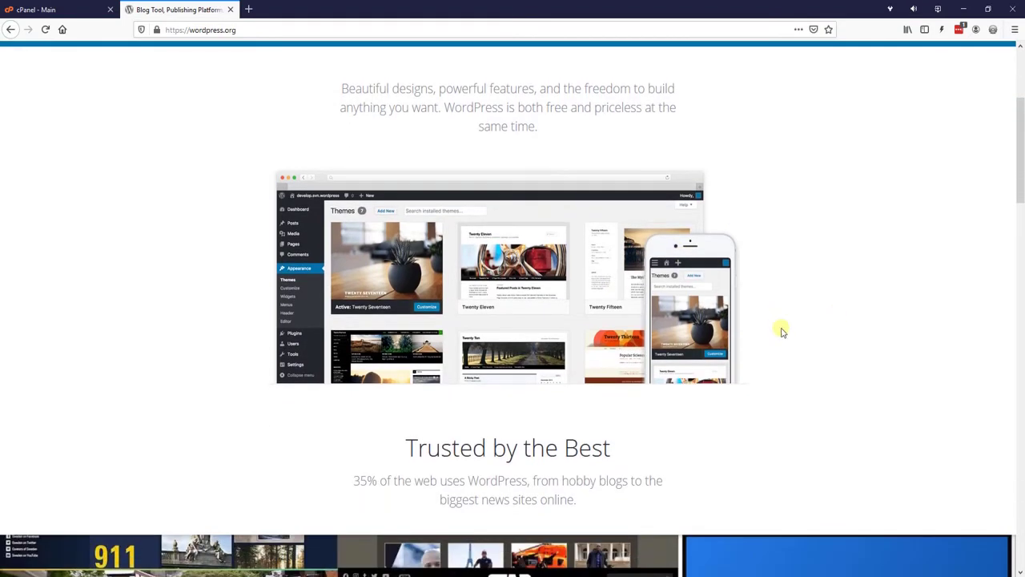
scroll(782, 331, "up", 5)
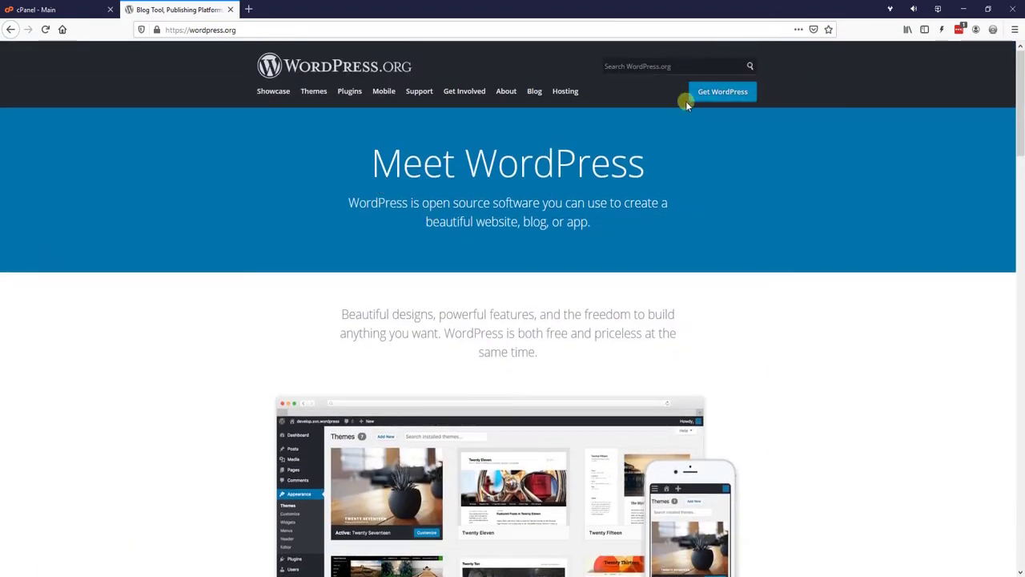
left_click(716, 91)
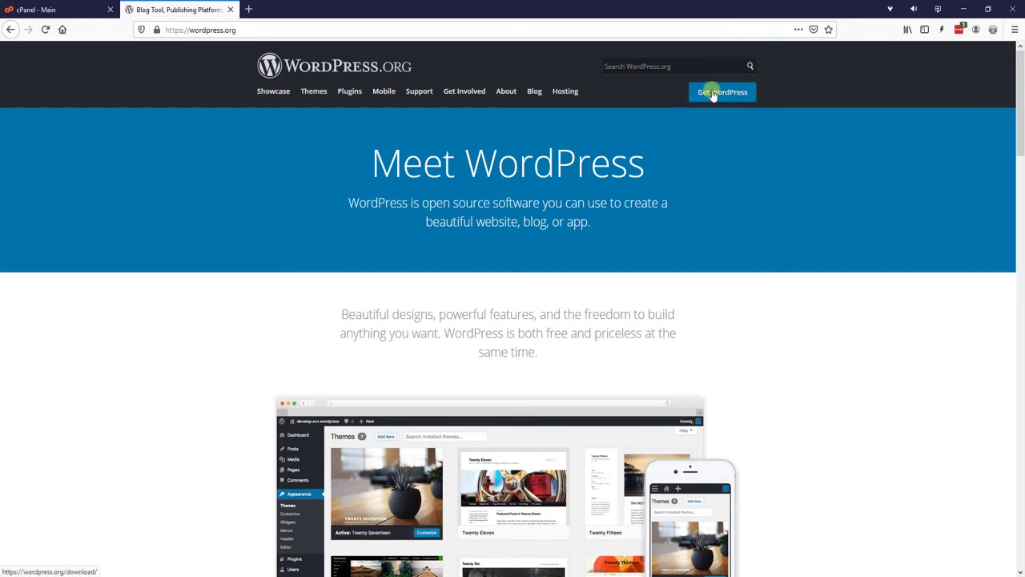
scroll(860, 267, "down", 3)
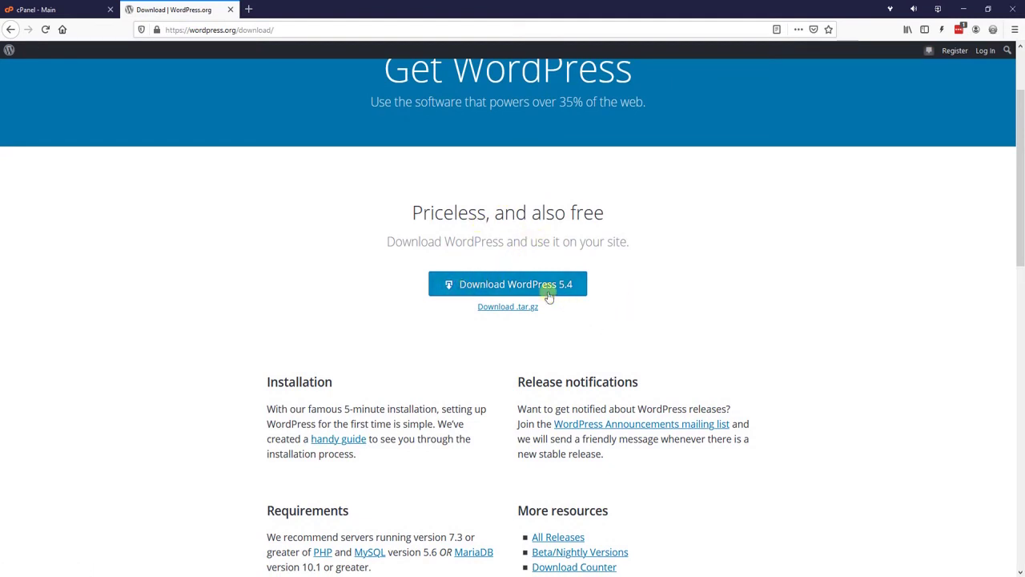
Download and save wordpress-5.4.zip, then return to the download page.
left_click(475, 283)
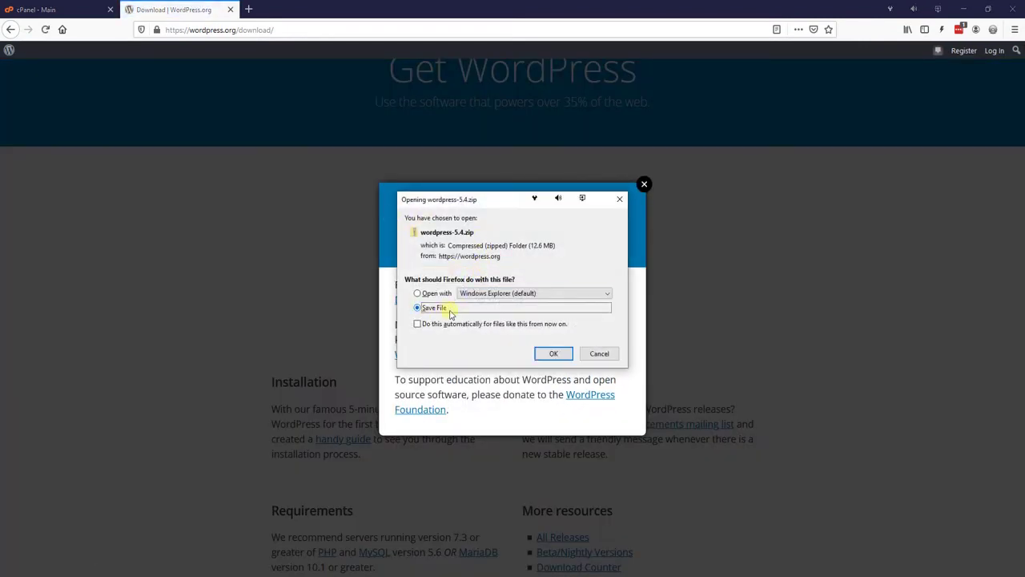
left_click(555, 352)
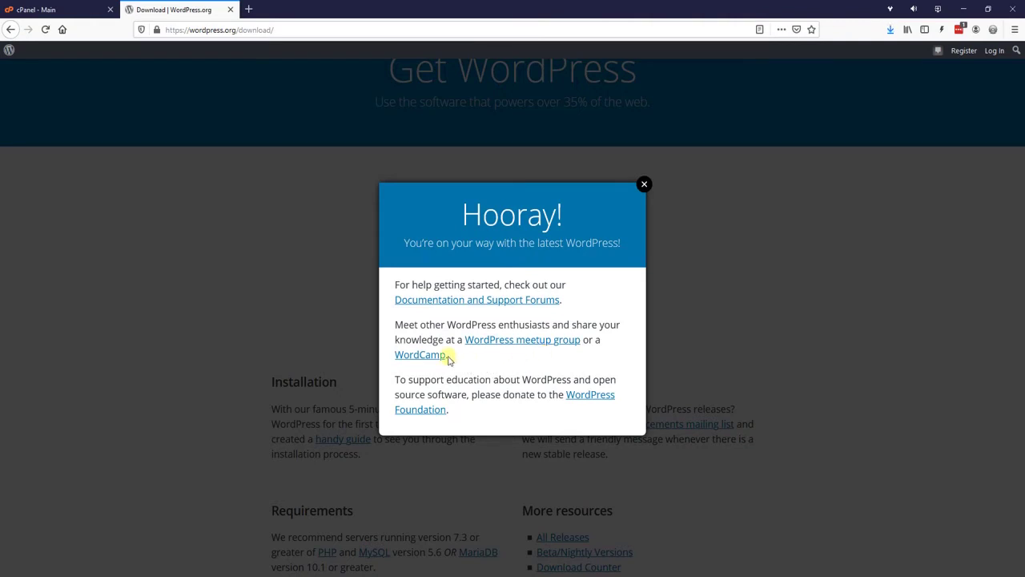
left_click(431, 302)
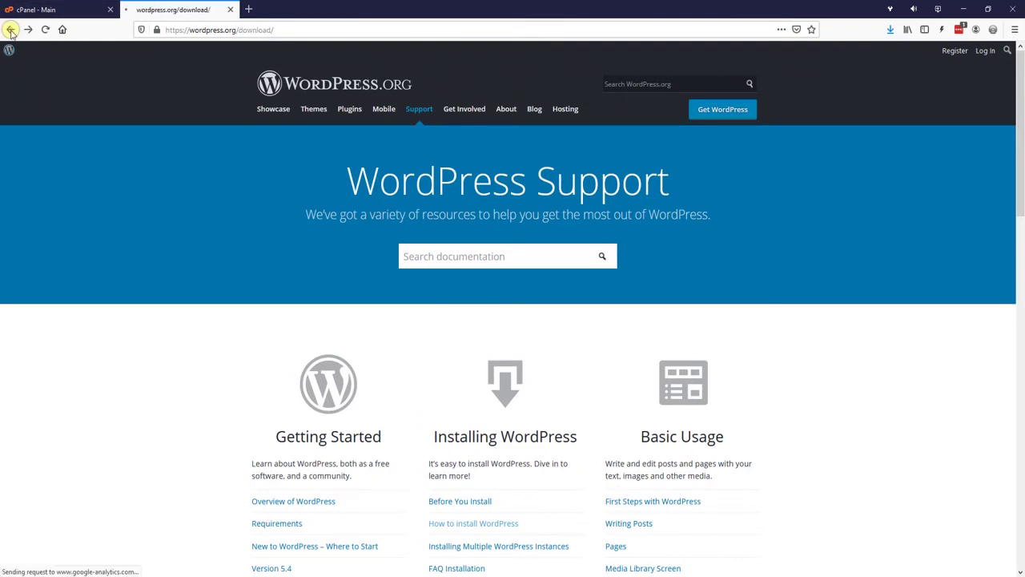
left_click(11, 30)
scroll(321, 312, "down", 3)
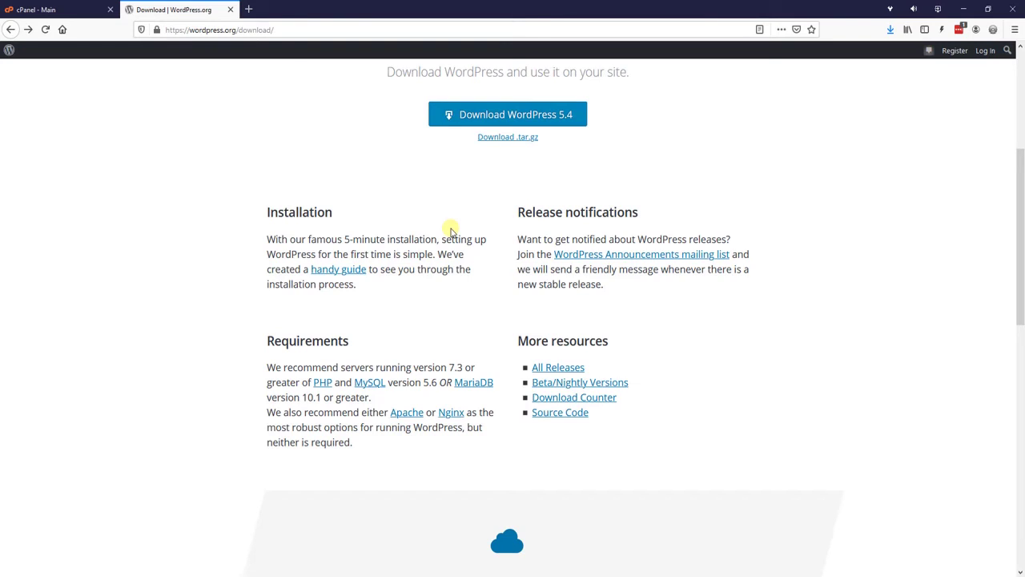
Read the How to install WordPress guide and show the recent downloads list.
left_click(330, 273)
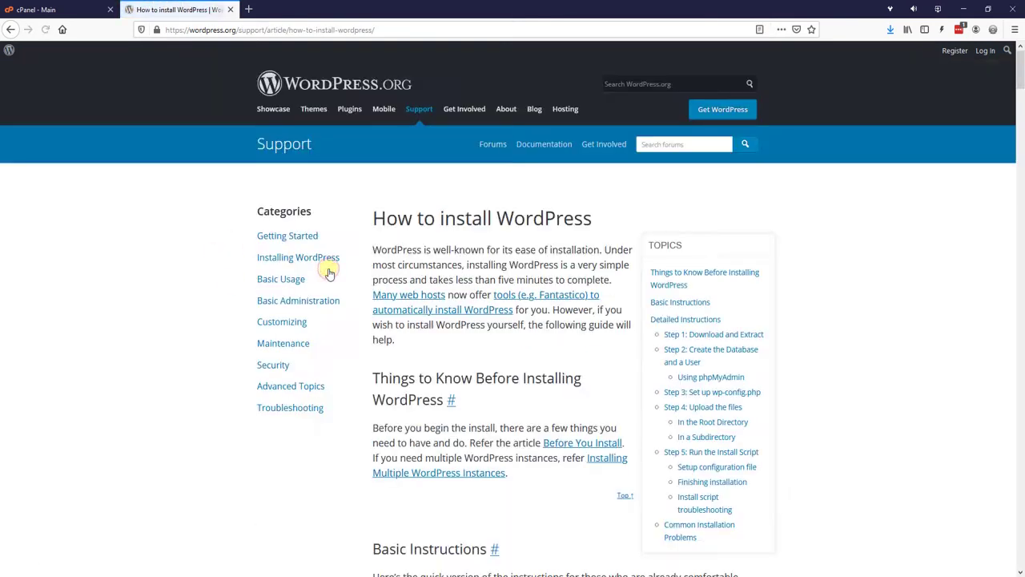
scroll(470, 299, "down", 1)
scroll(470, 299, "down", 4)
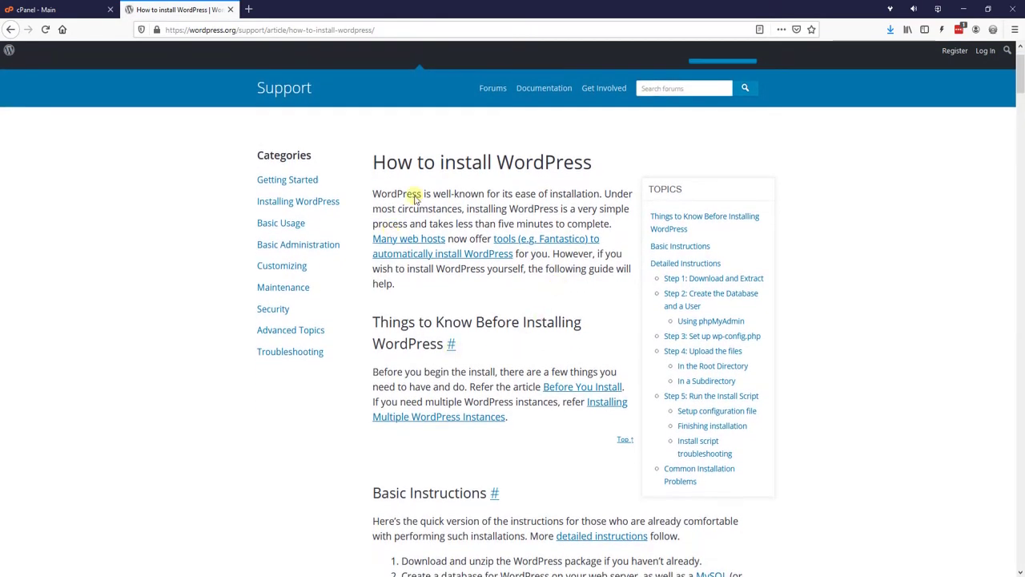
scroll(507, 369, "down", 3)
scroll(506, 368, "up", 7)
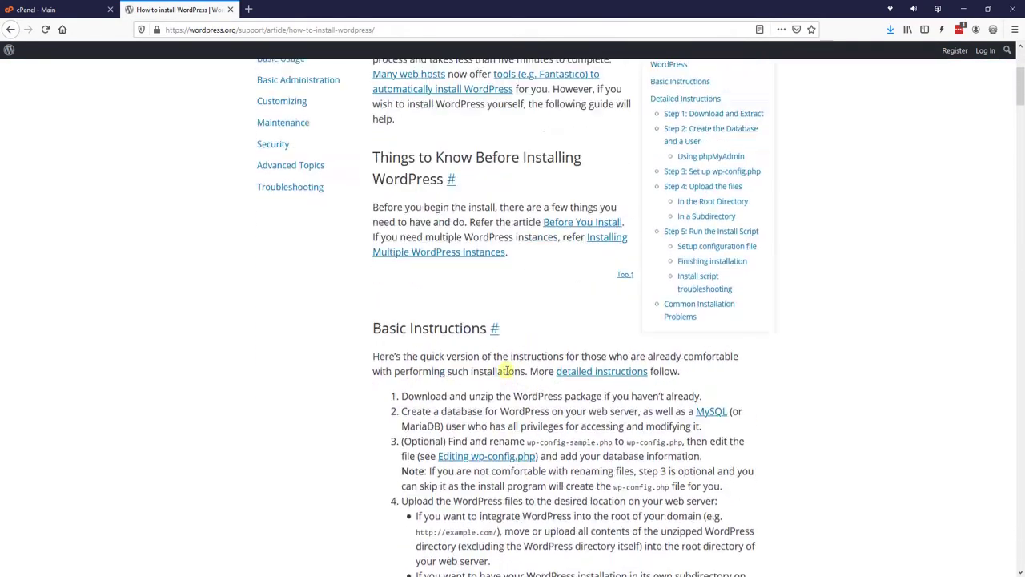
left_click(890, 29)
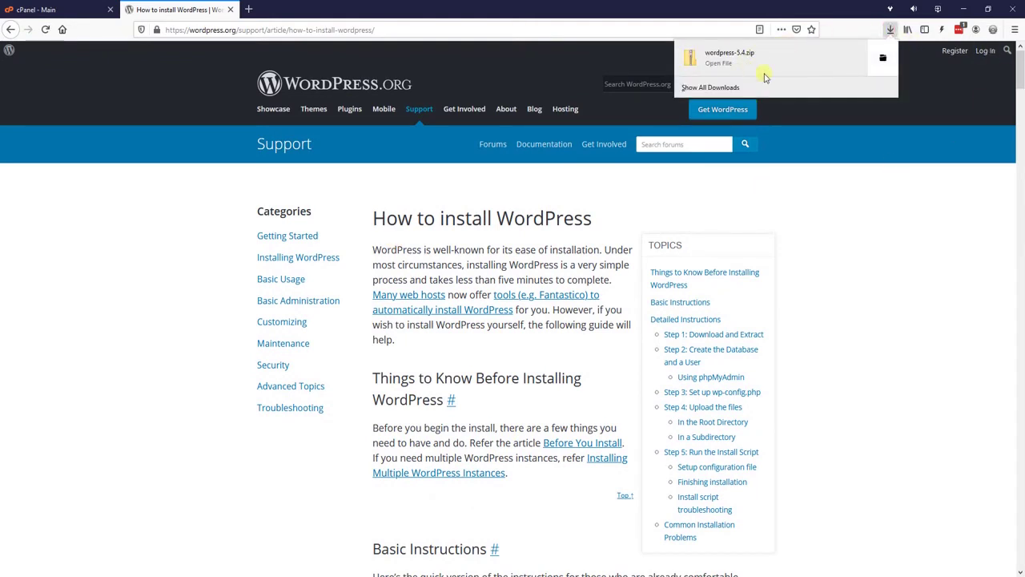
Extract all of wordpress-5.4.zip to the suggested wordpress-5.4 folder in Downloads.
left_click(740, 61)
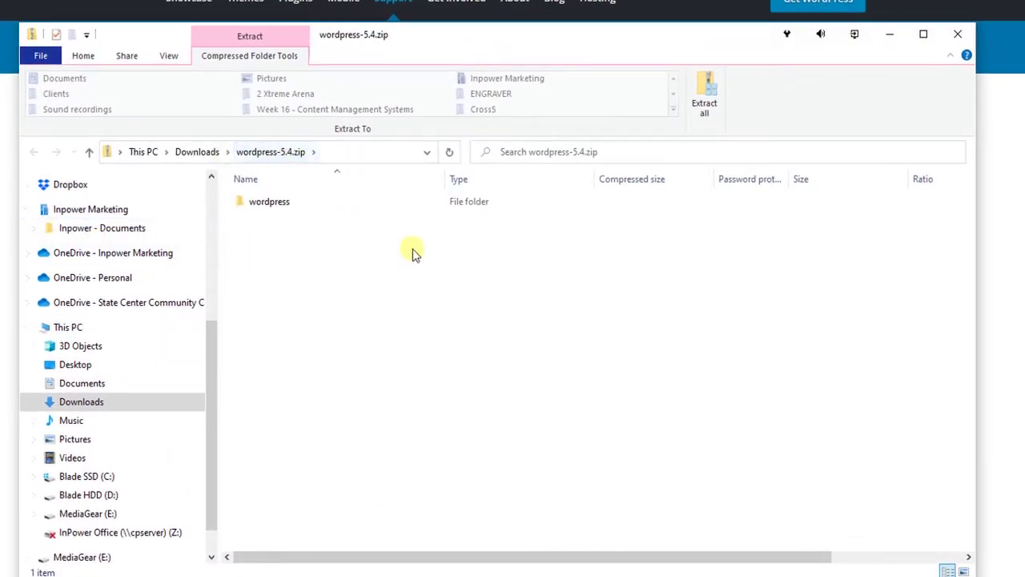
left_click(704, 103)
left_click(629, 415)
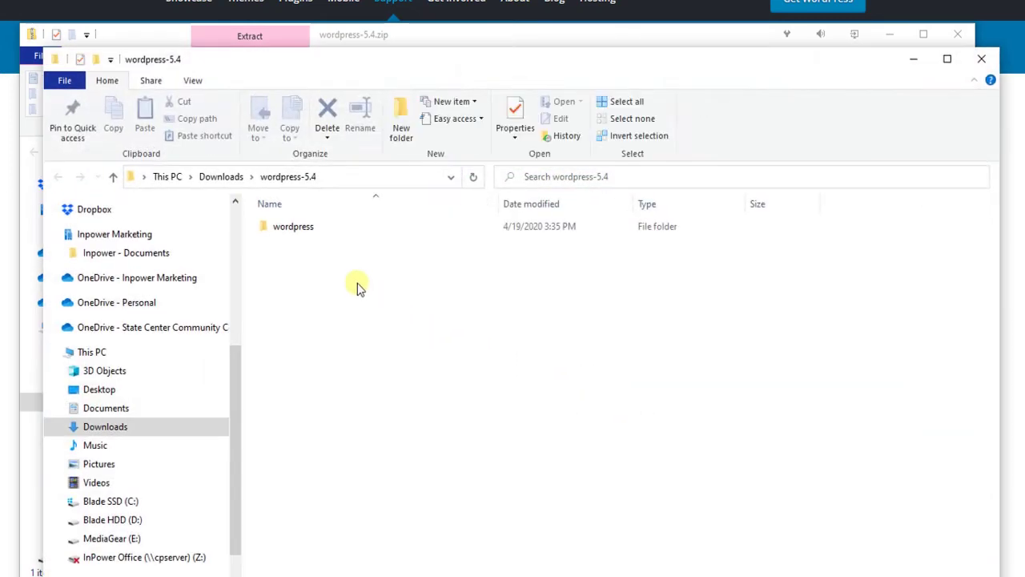
Inspect the extracted wordpress folder's files, then go back up to wordpress-5.4.
left_click(331, 227)
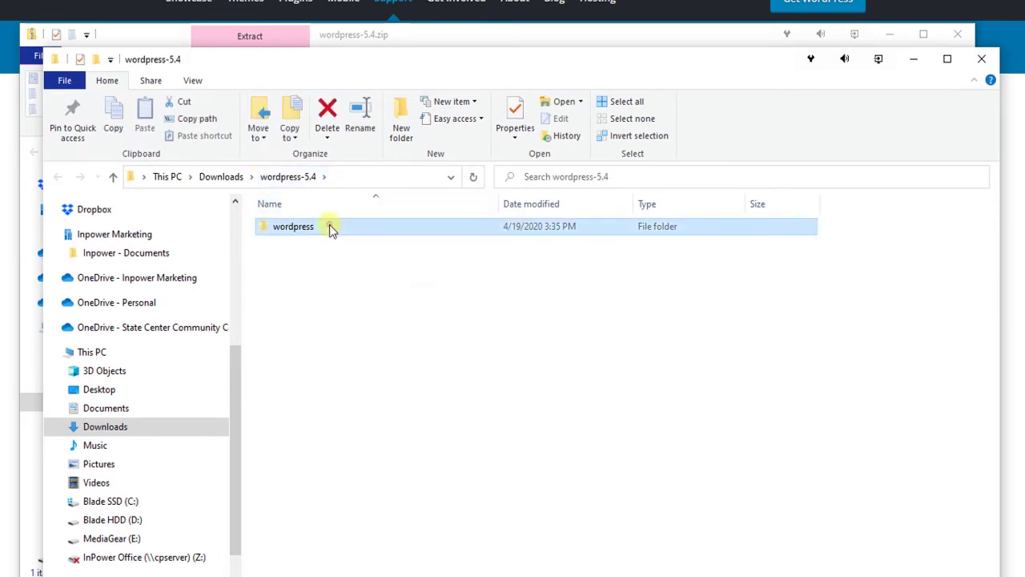
double_click(329, 226)
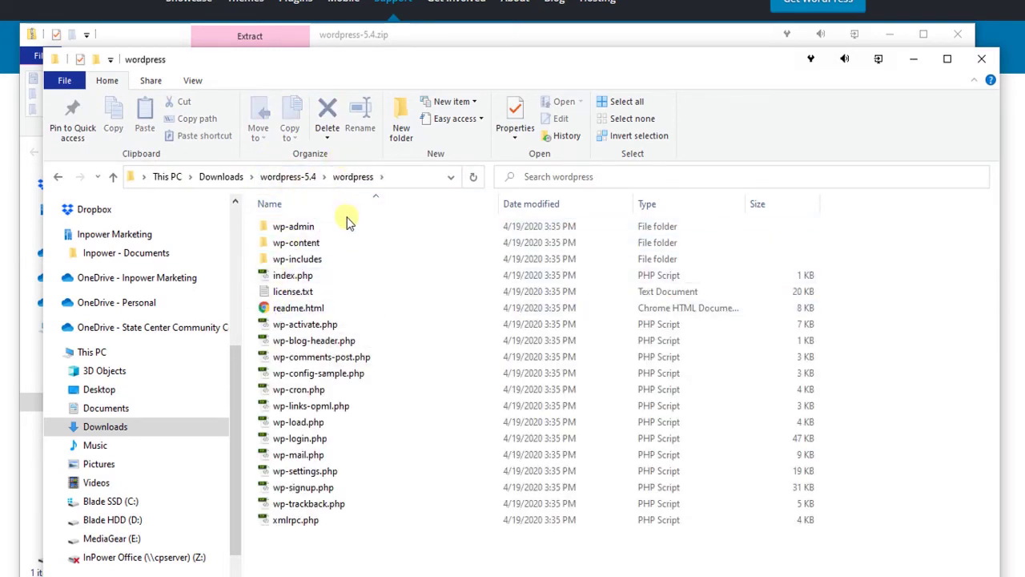
left_click(293, 178)
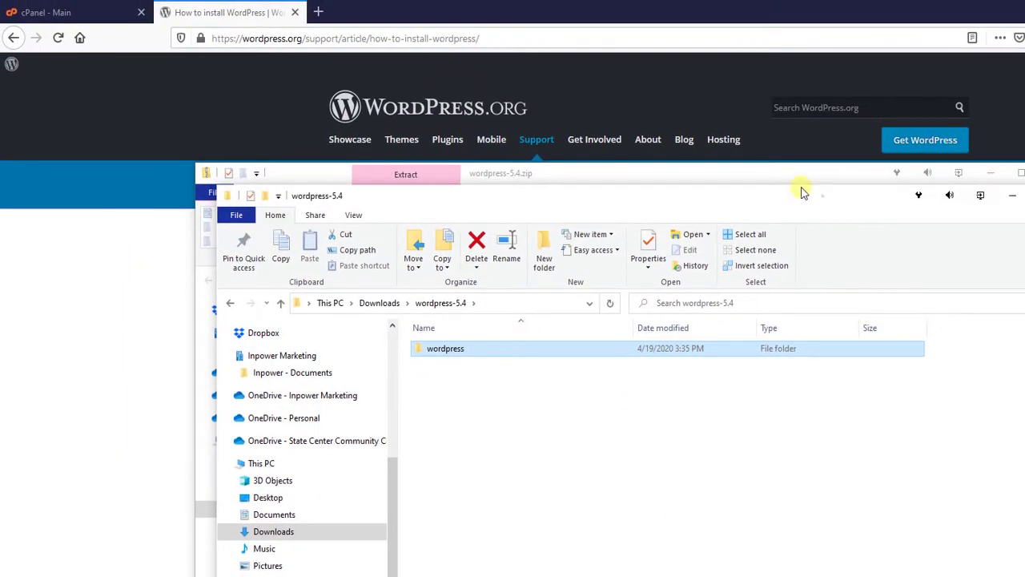
left_click_drag(804, 192, 787, 156)
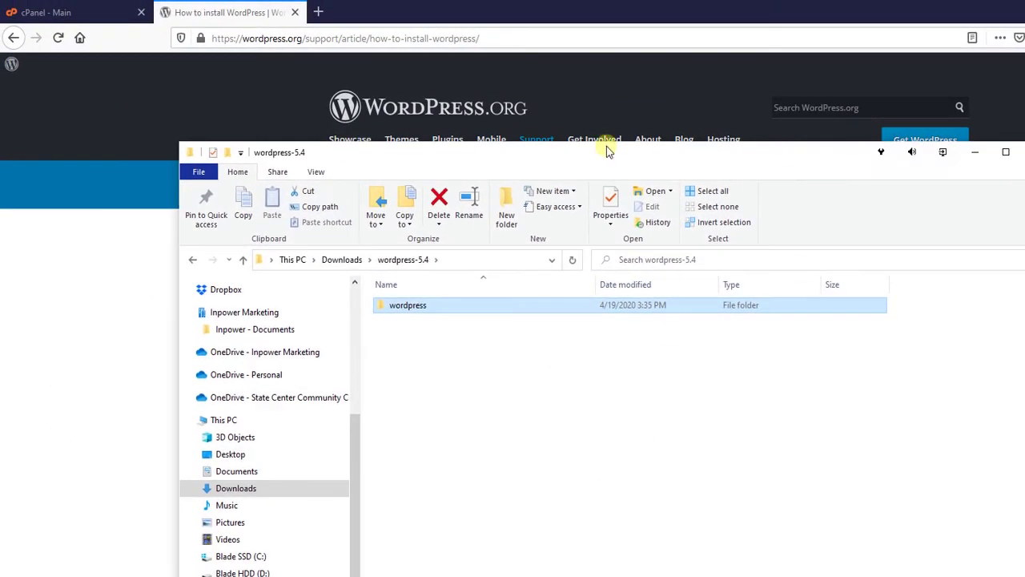
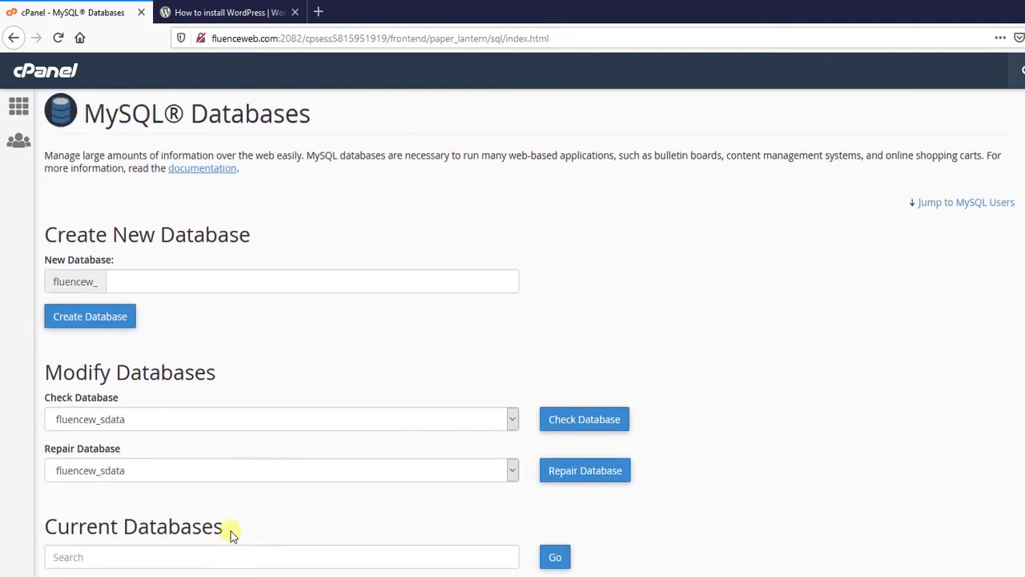
Create the MySQL database fluencew_cms and find it in the current databases list.
left_click(129, 283)
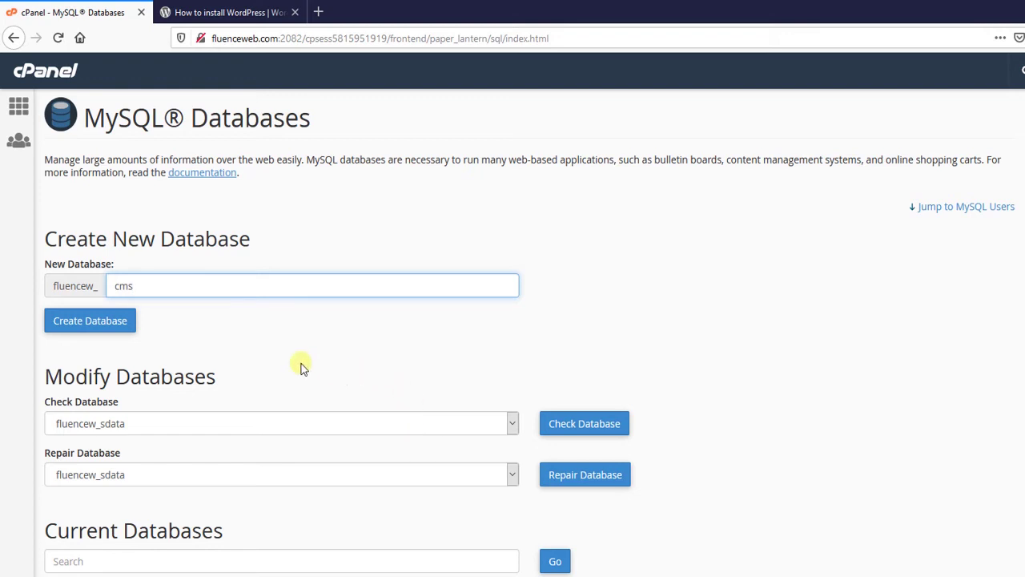
left_click(64, 324)
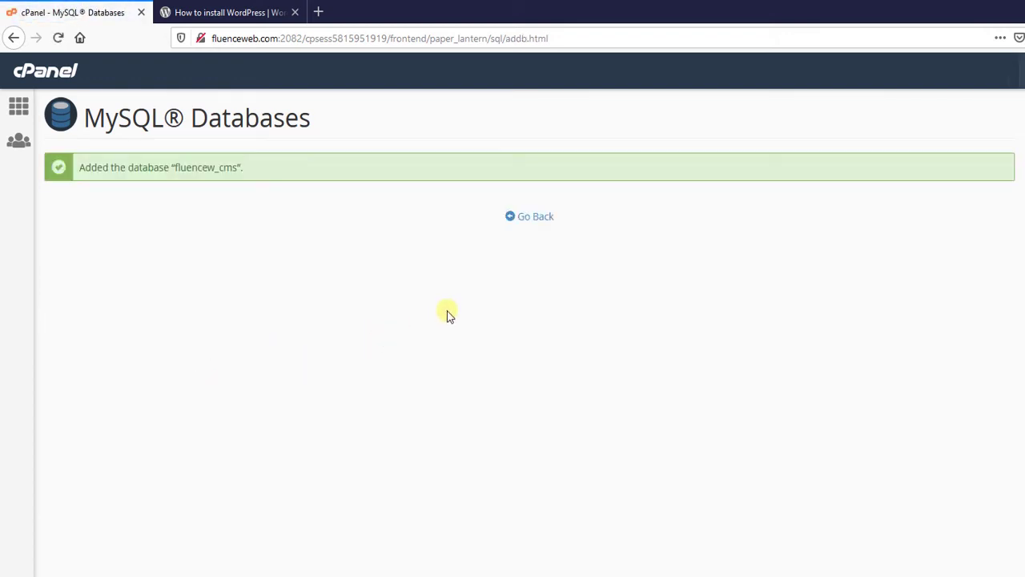
left_click(542, 222)
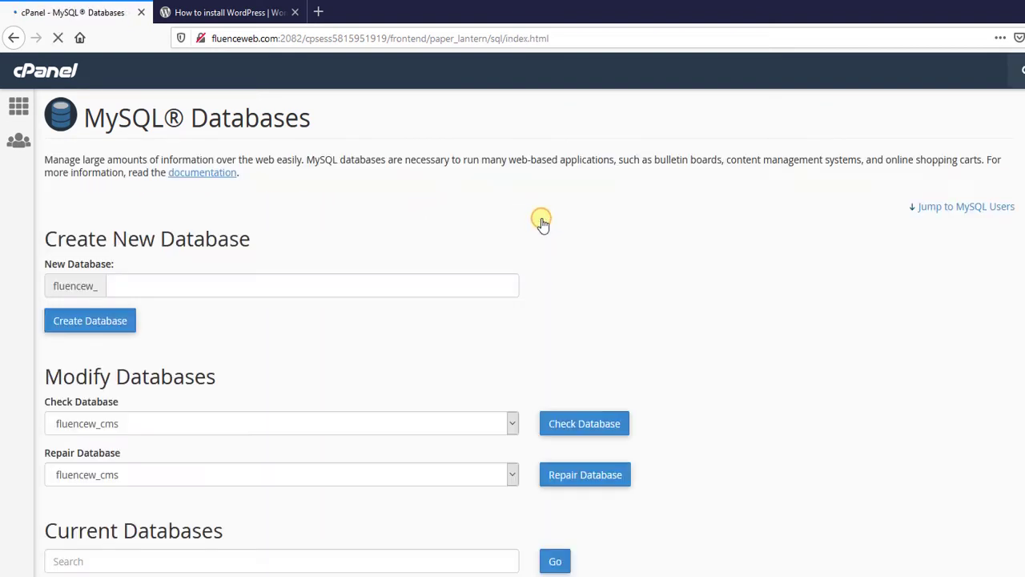
scroll(403, 384, "down", 5)
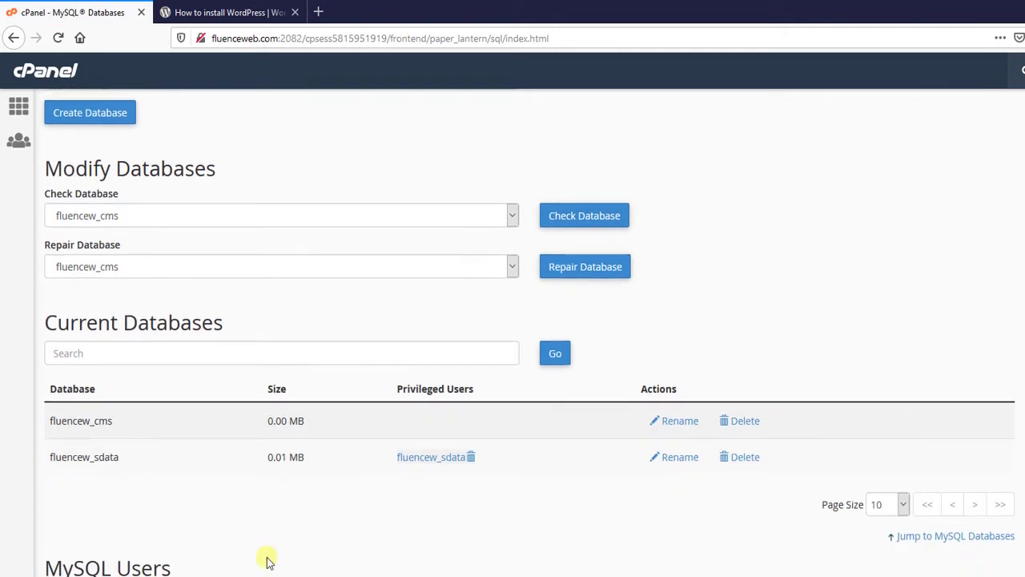
double_click(113, 413)
left_click(210, 412)
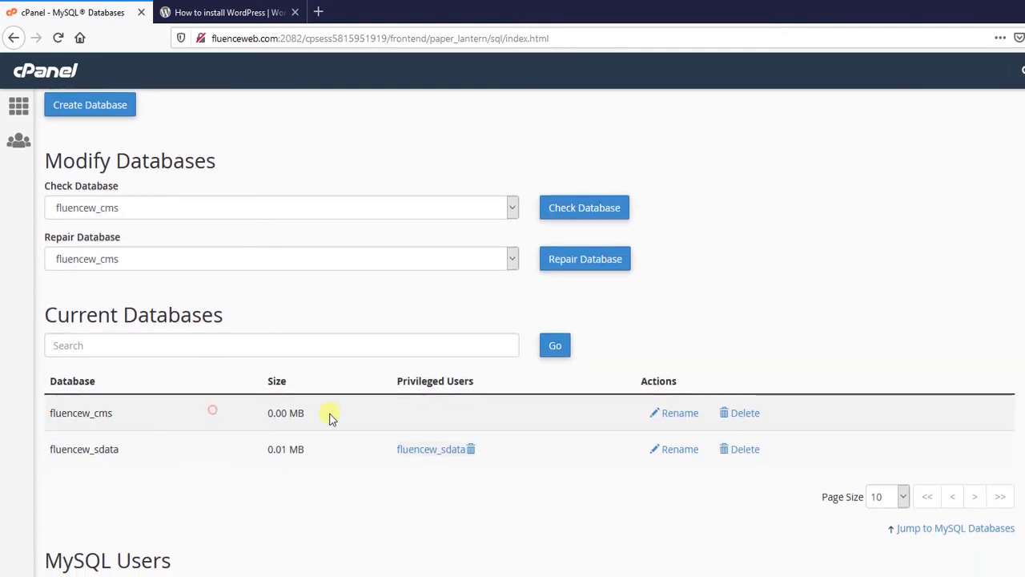
left_click(328, 413)
Create MySQL user fluencew_cms with a password entered twice, then return to the databases page.
scroll(641, 559, "down", 5)
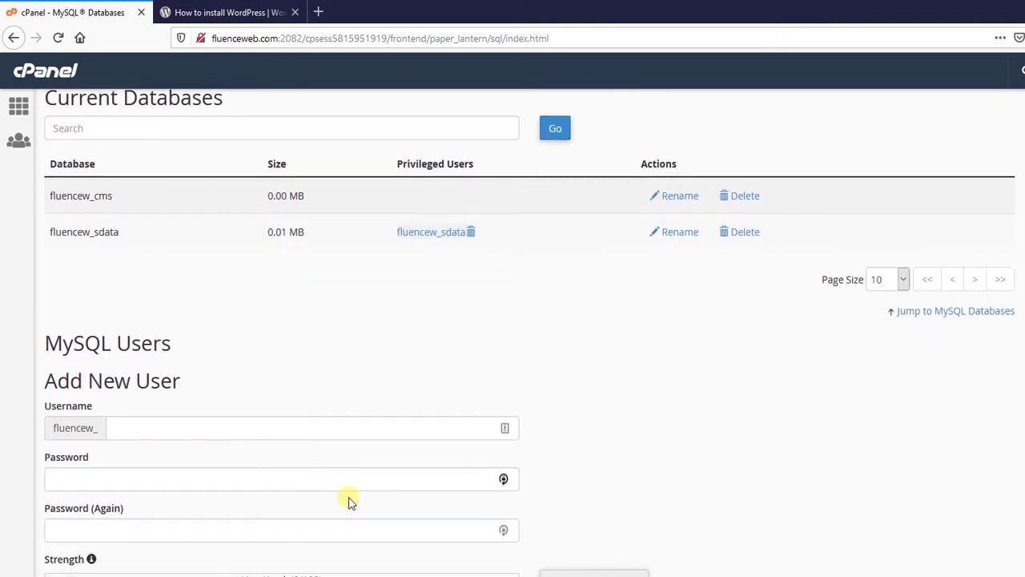
left_click(193, 425)
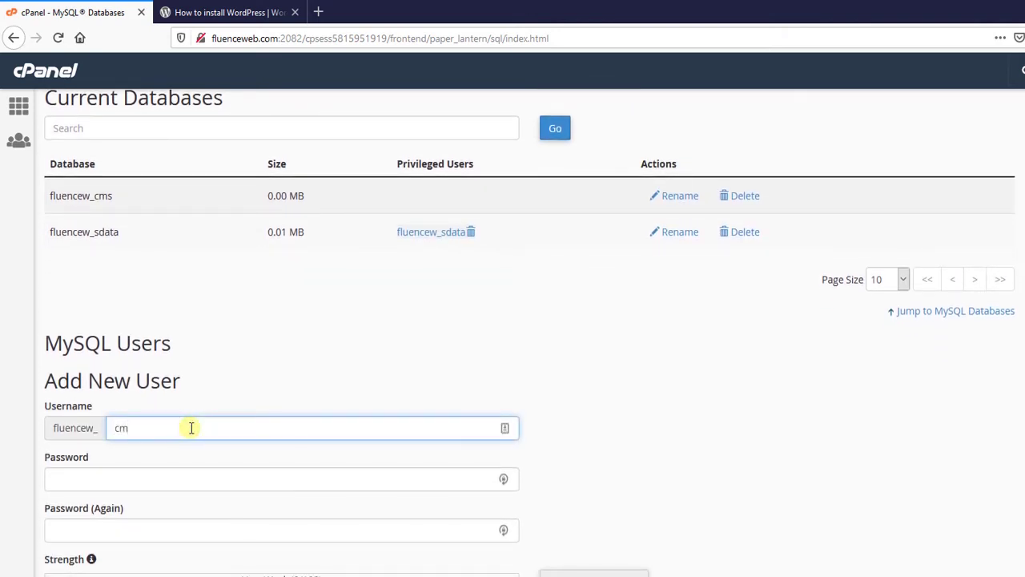
left_click(133, 479)
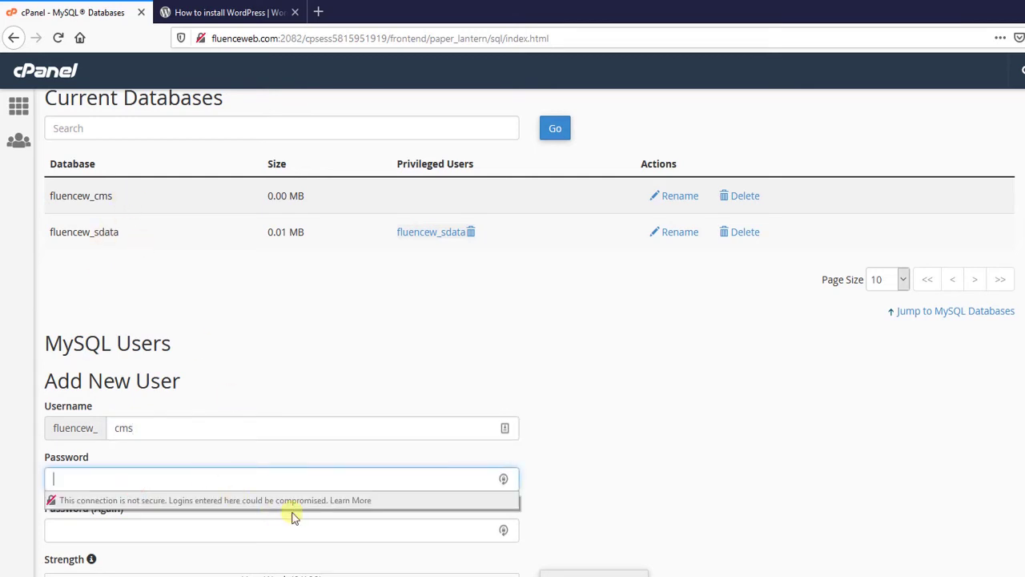
type("•••••")
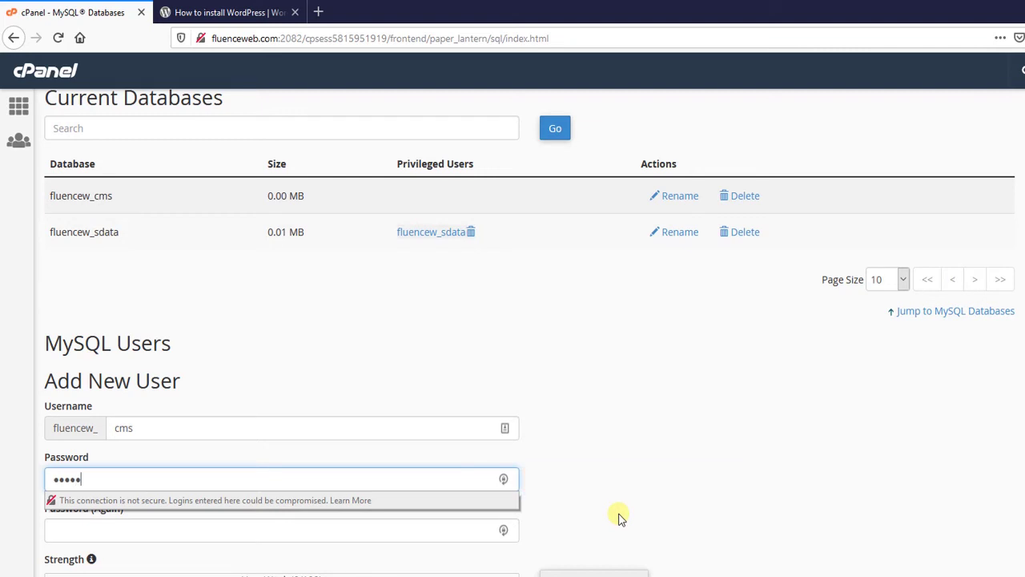
key("Tab")
type("•")
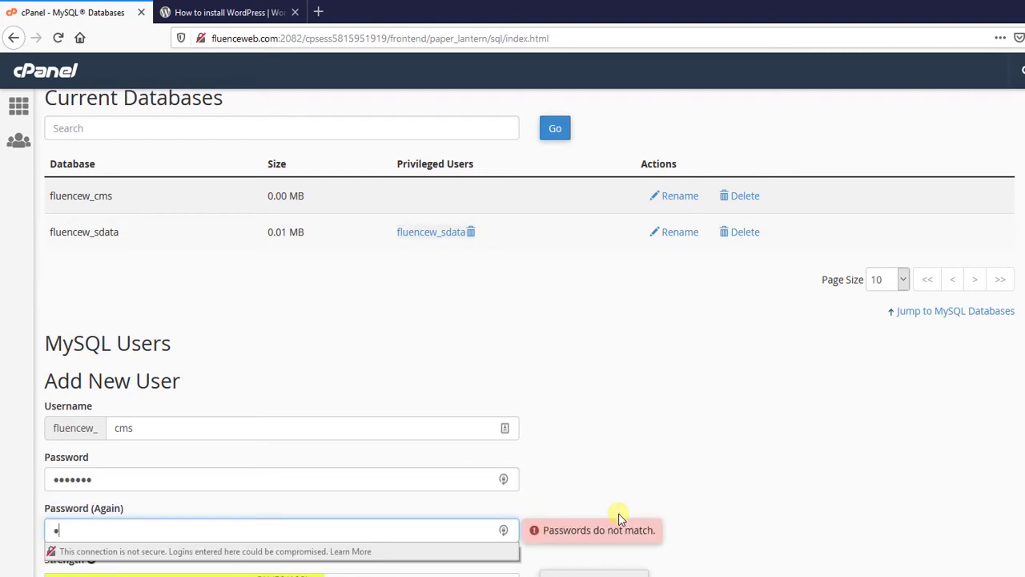
type("••••••")
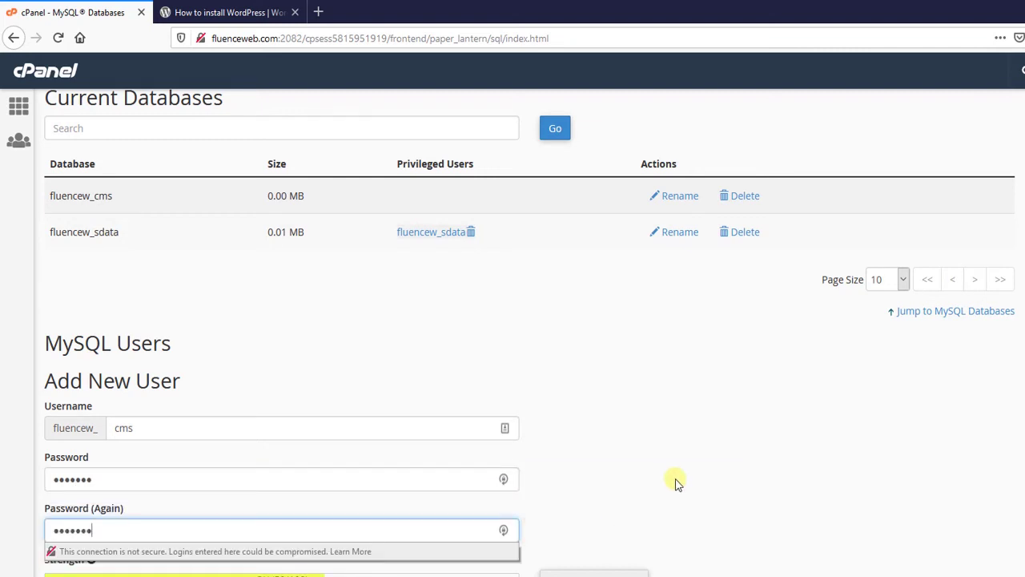
left_click(672, 481)
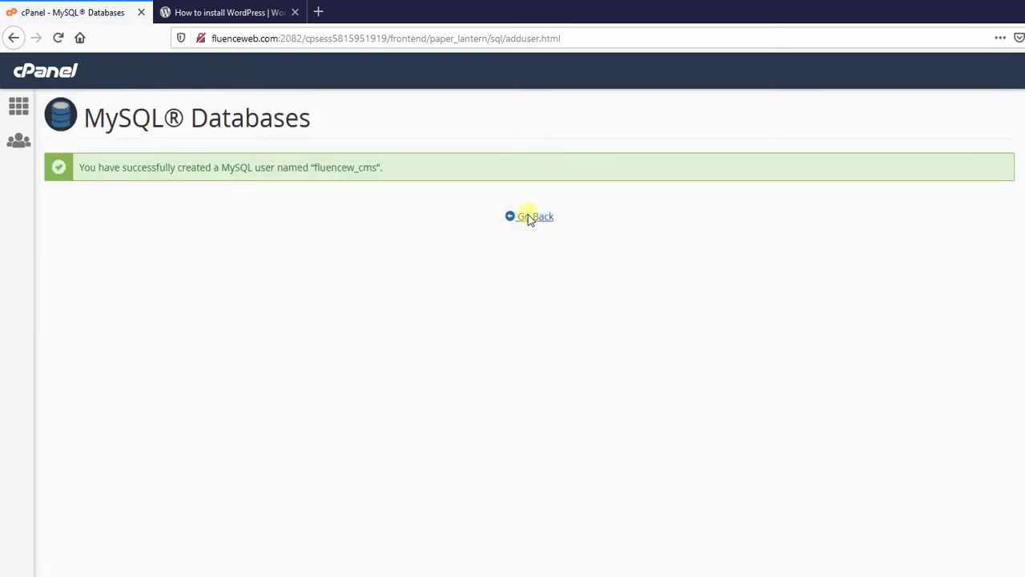
left_click(529, 215)
Grant user fluencew_cms ALL PRIVILEGES on database fluencew_cms, then return to the cPanel home.
scroll(653, 497, "down", 10)
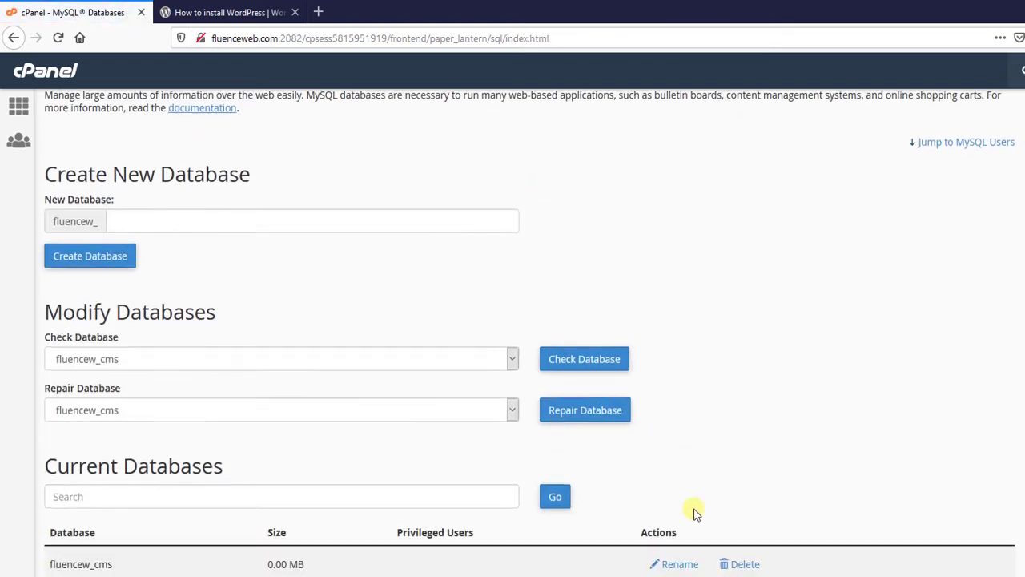
scroll(383, 425, "down", 1)
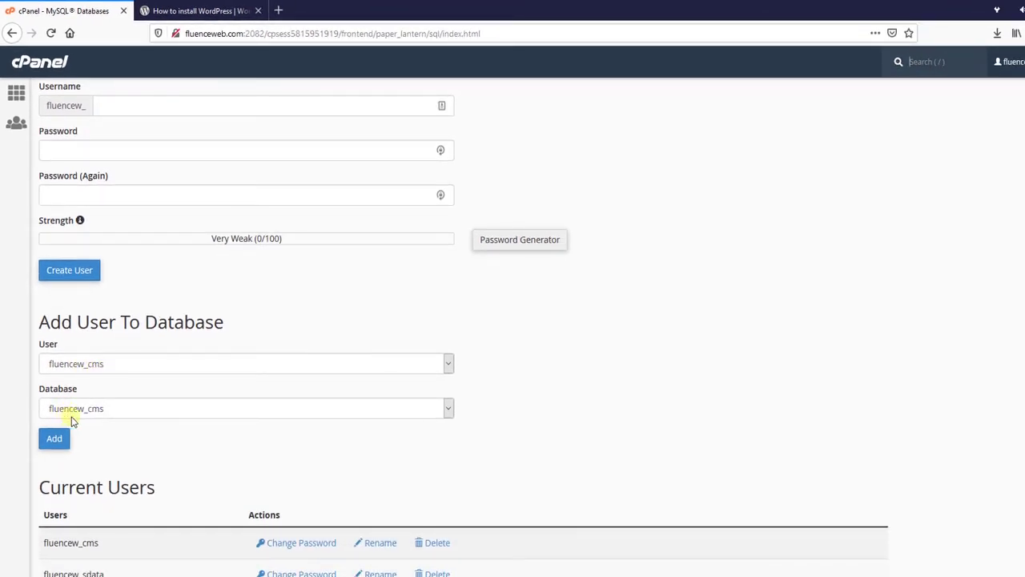
left_click(57, 440)
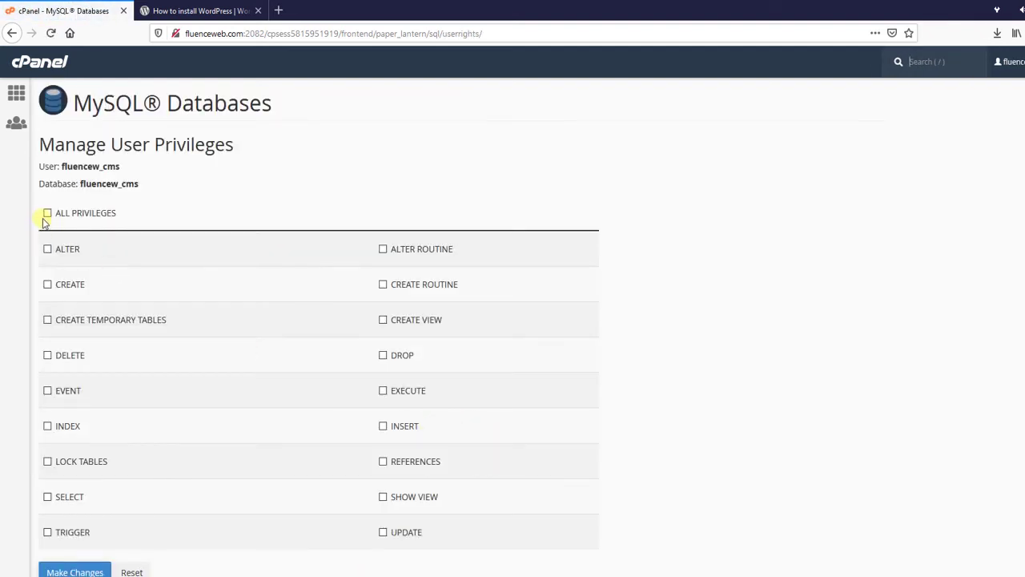
left_click(46, 214)
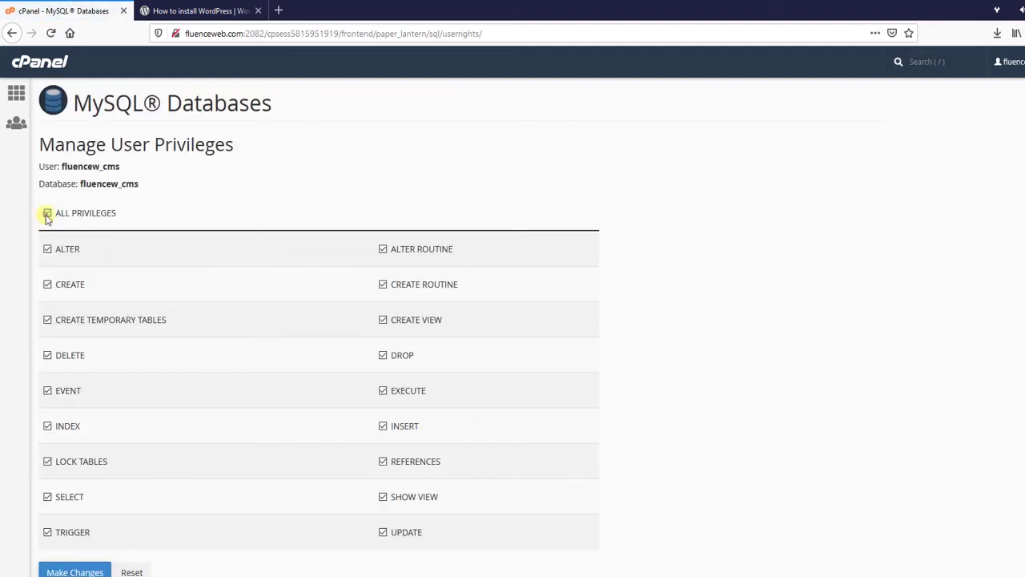
left_click(77, 570)
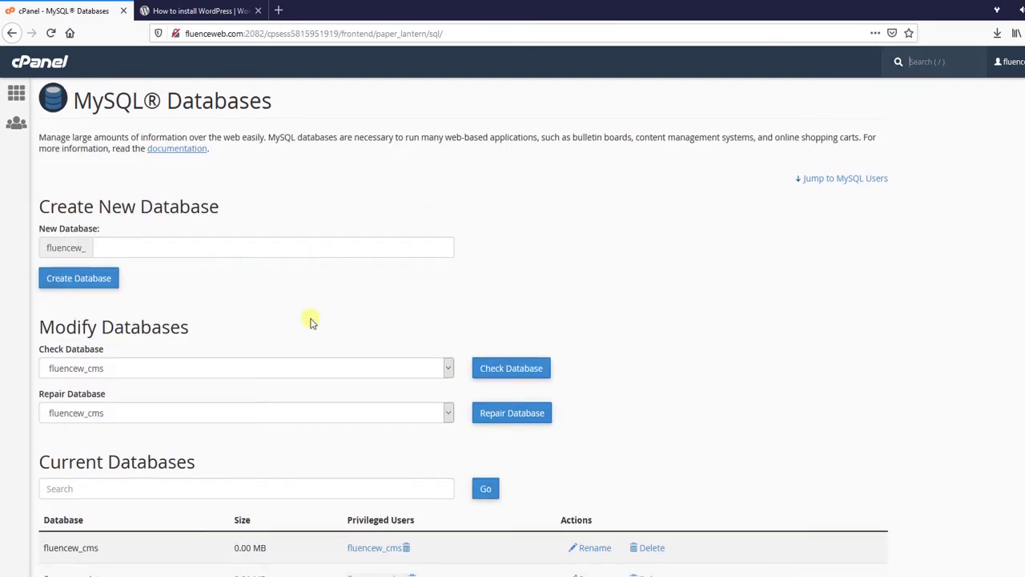
scroll(317, 332, "down", 4)
scroll(317, 360, "up", 4)
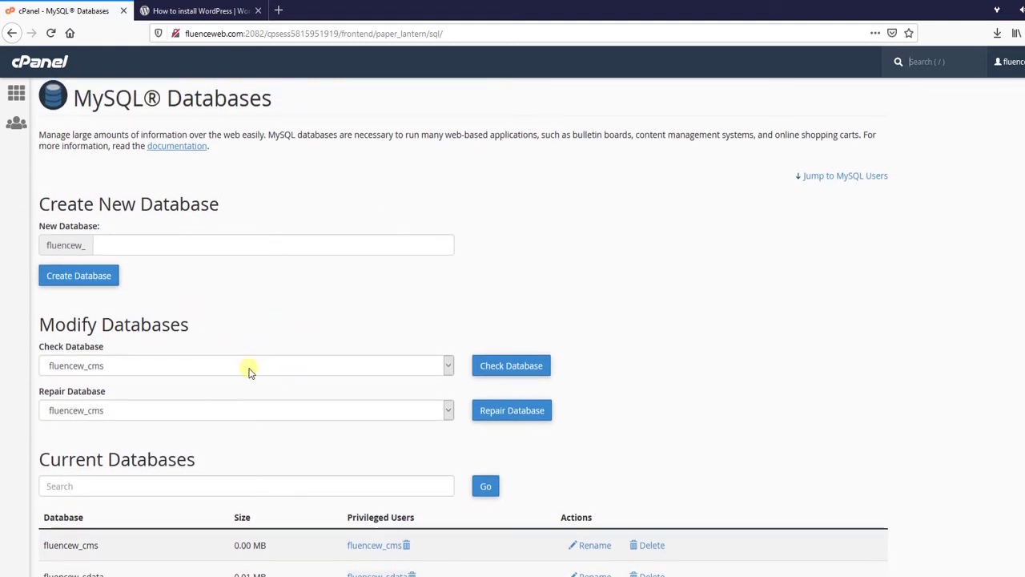
left_click(12, 33)
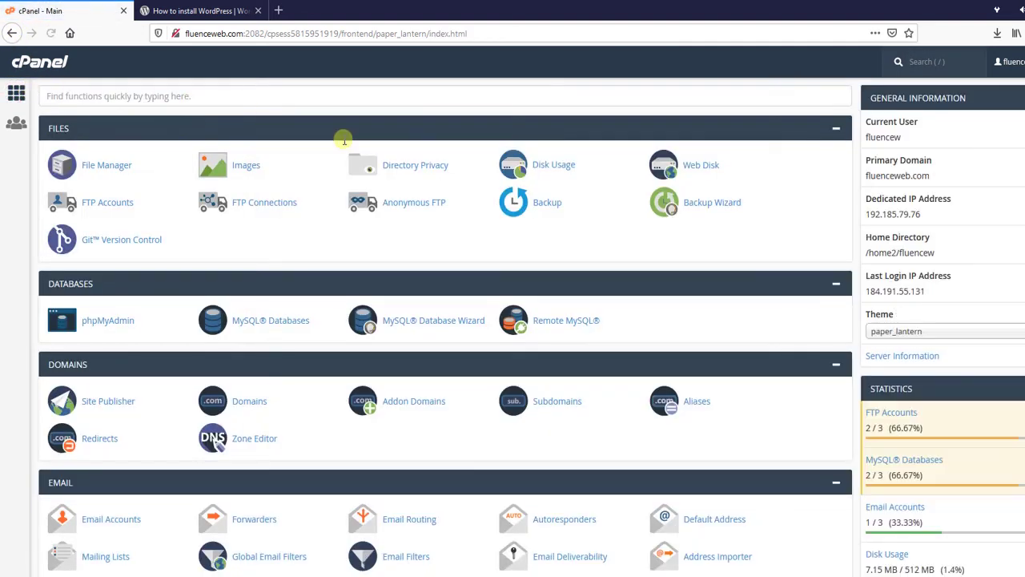
In File Manager, add a folder named cms inside public_html and confirm it is empty.
left_click(109, 168)
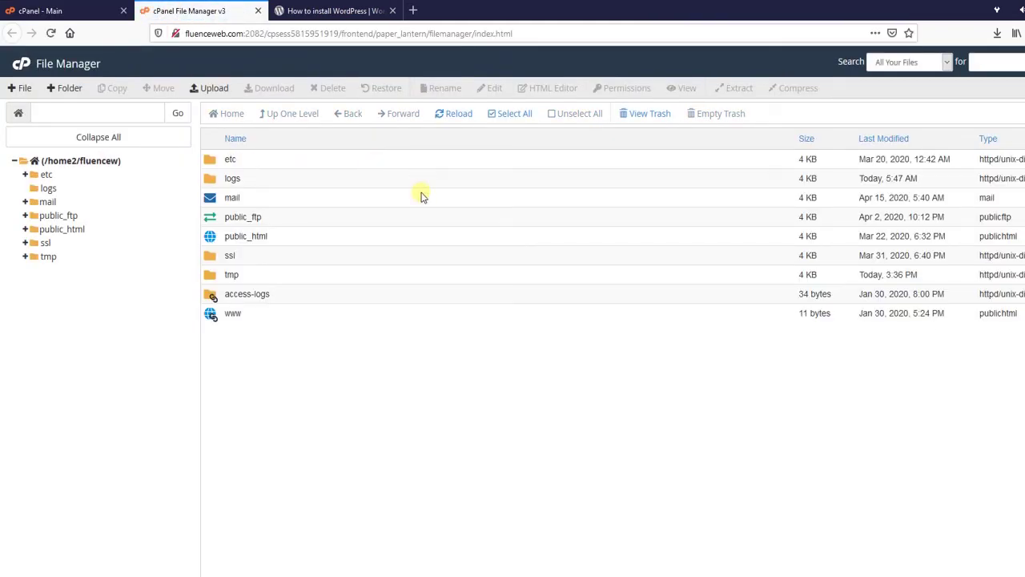
double_click(312, 234)
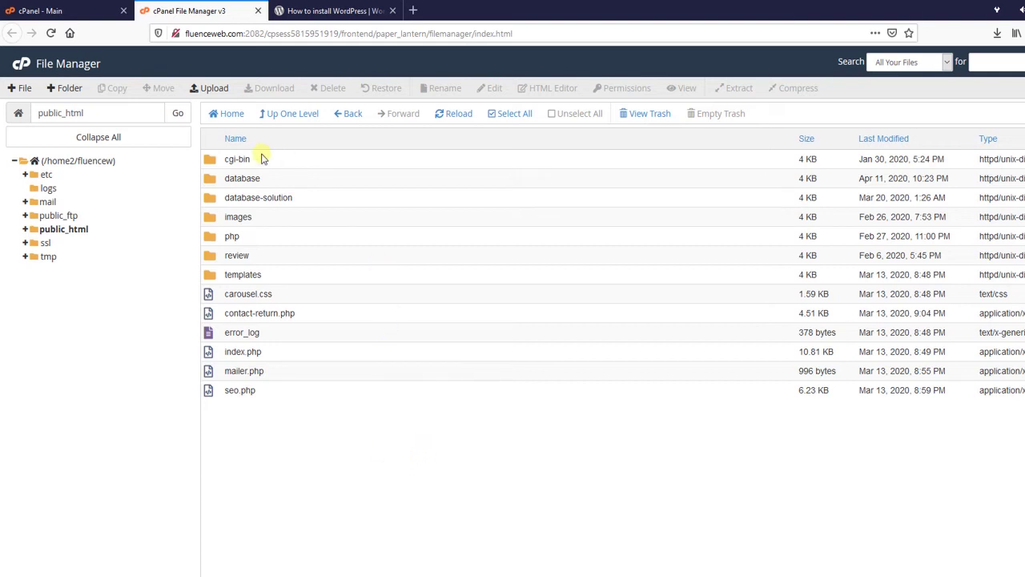
left_click(52, 89)
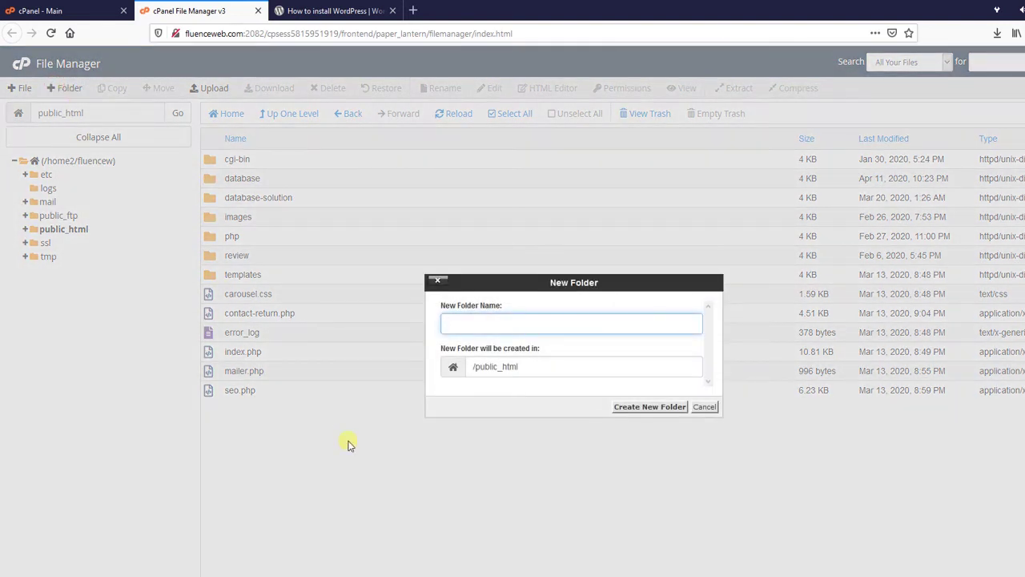
type("cms")
left_click(630, 409)
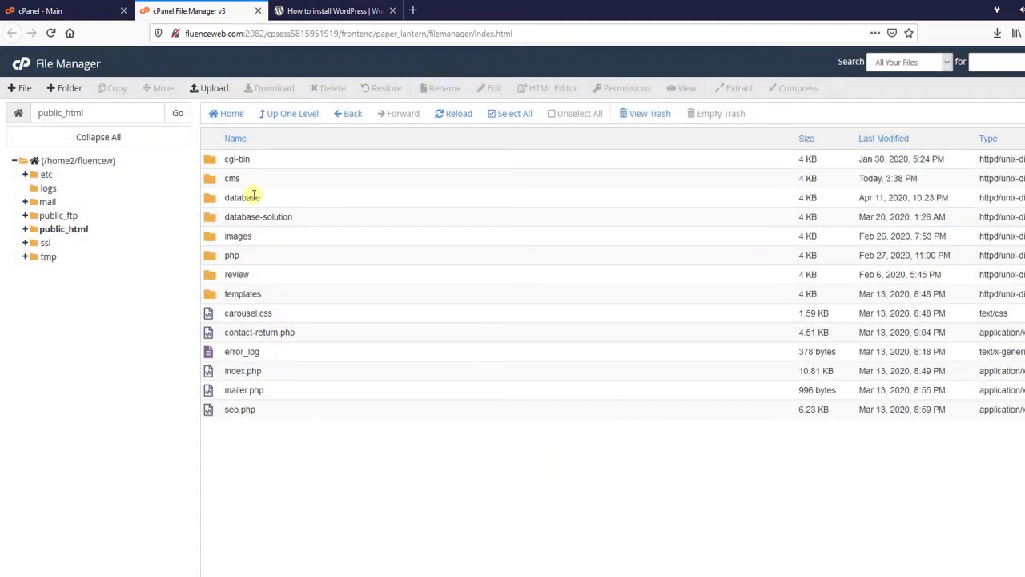
left_click(270, 180)
double_click(270, 179)
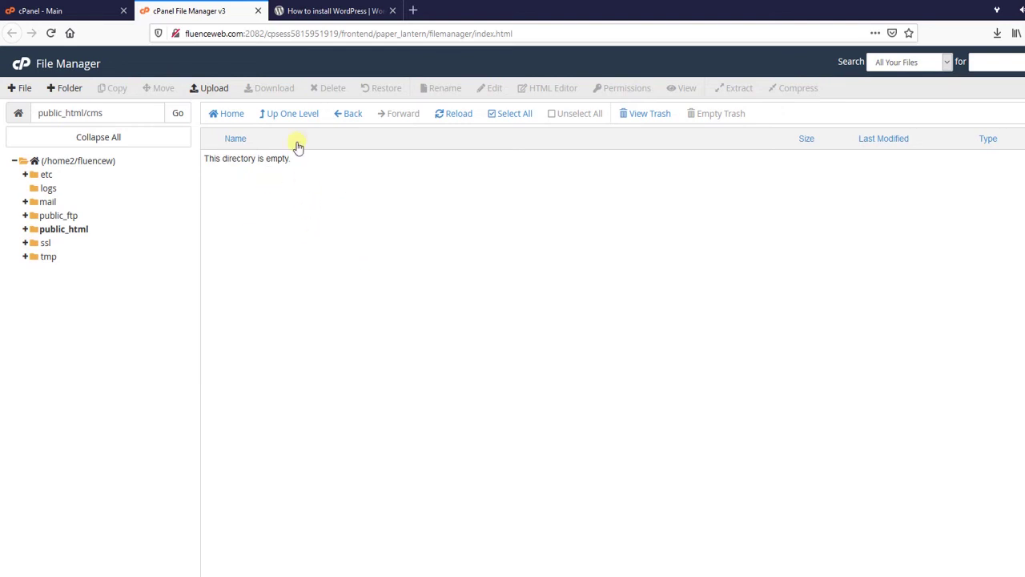
left_click(287, 117)
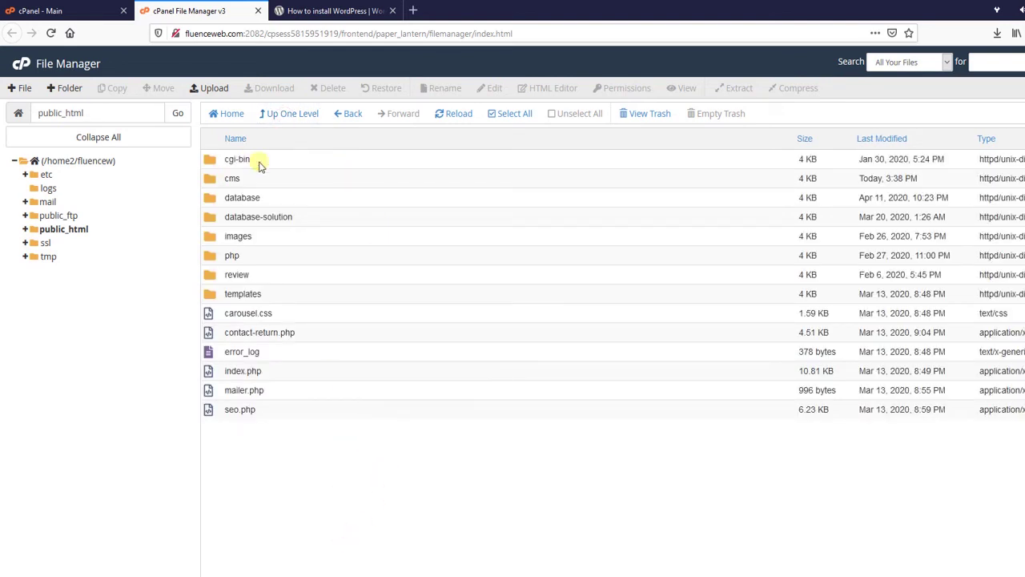
left_click(276, 181)
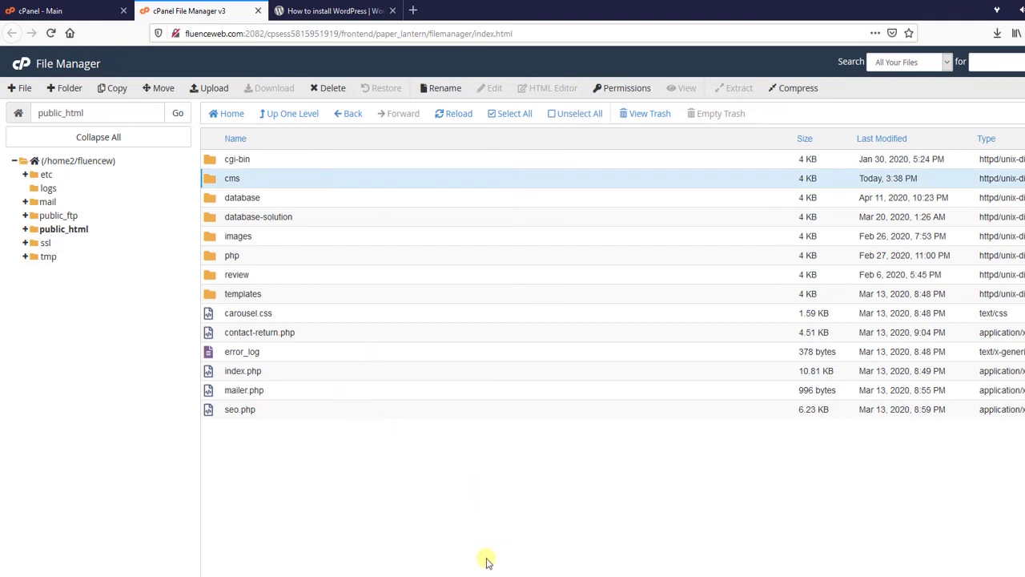
In FileZilla, open the remote cms folder and select the local wordpress folder.
left_click(307, 575)
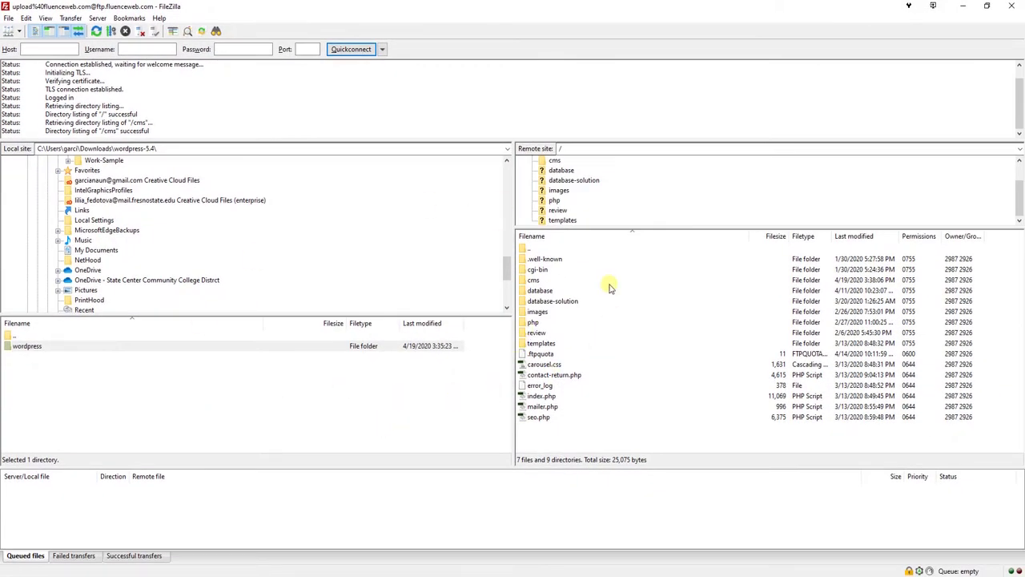
left_click(554, 281)
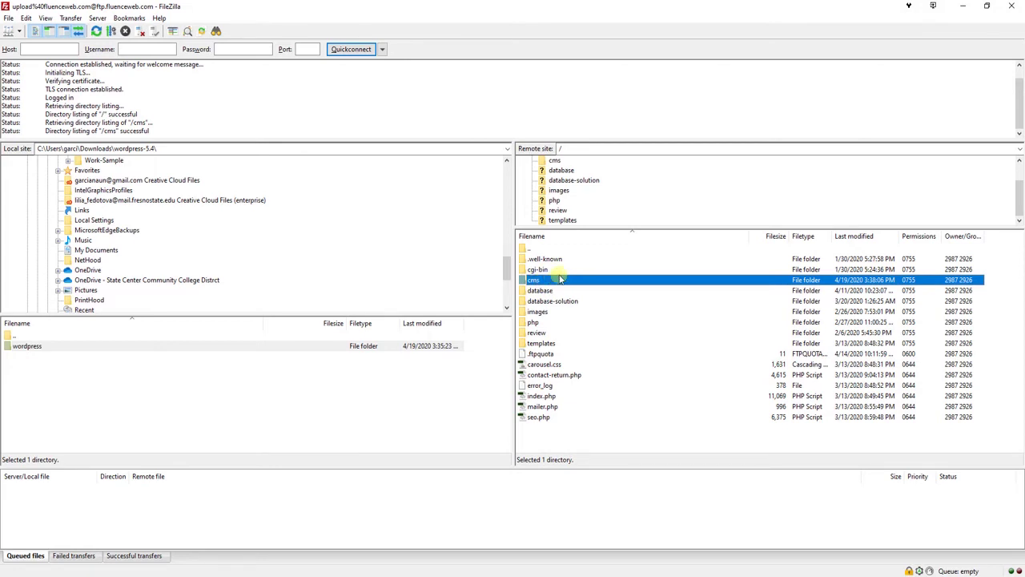
double_click(574, 280)
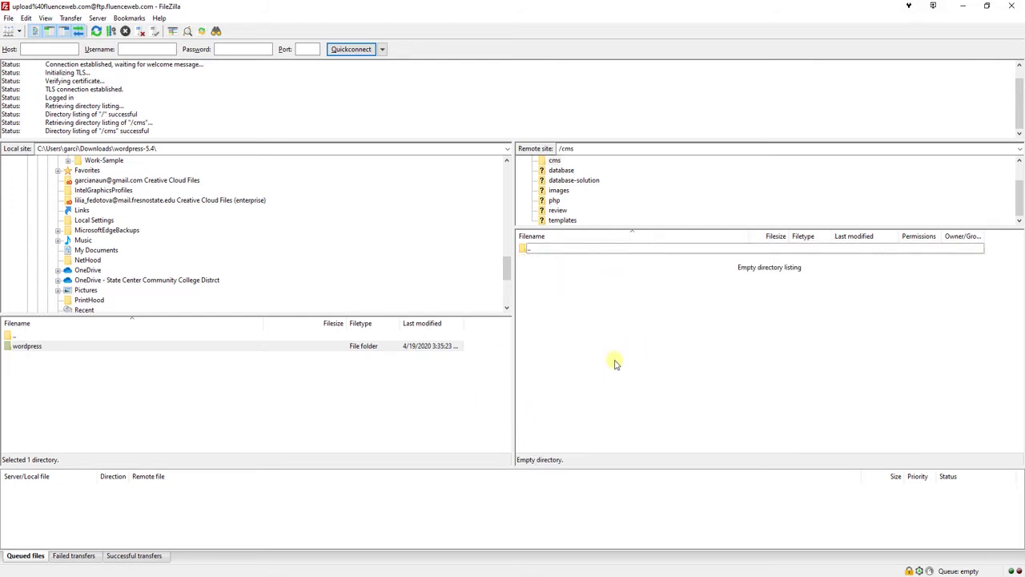
left_click(57, 351)
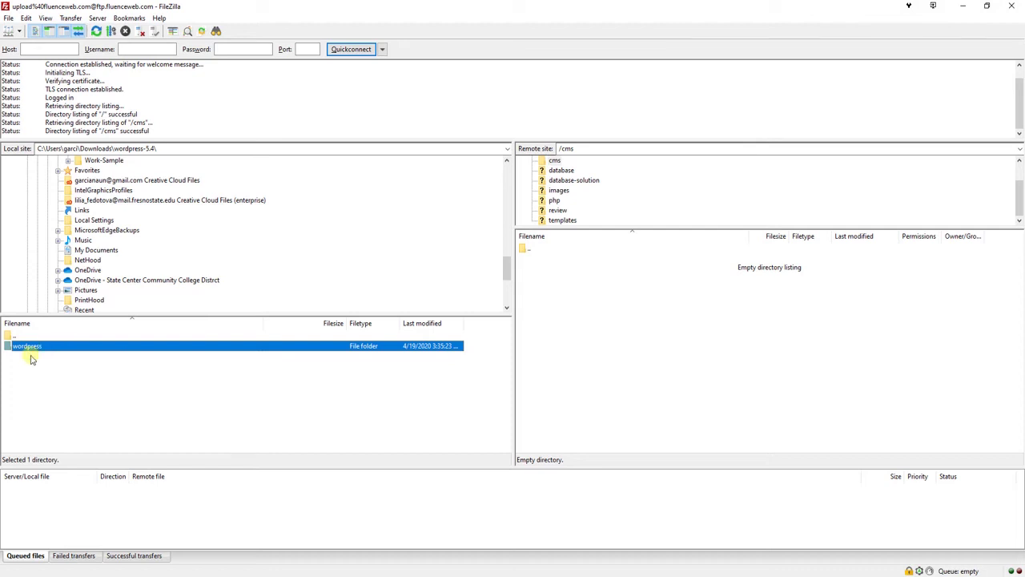
left_click(32, 351)
Open the local wordpress folder and select all its files and folders.
double_click(48, 347)
scroll(201, 355, "down", 4)
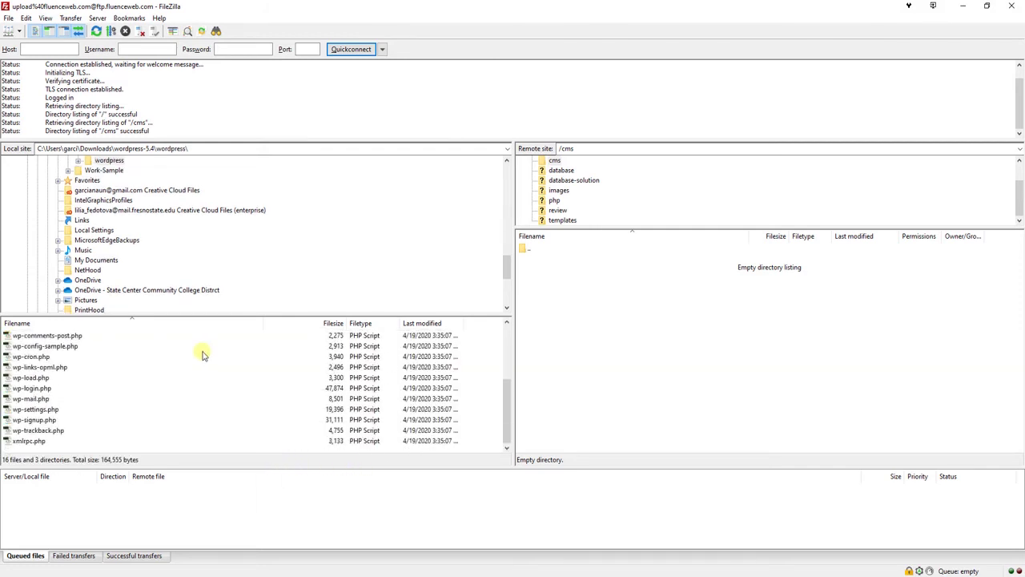
scroll(178, 398, "up", 4)
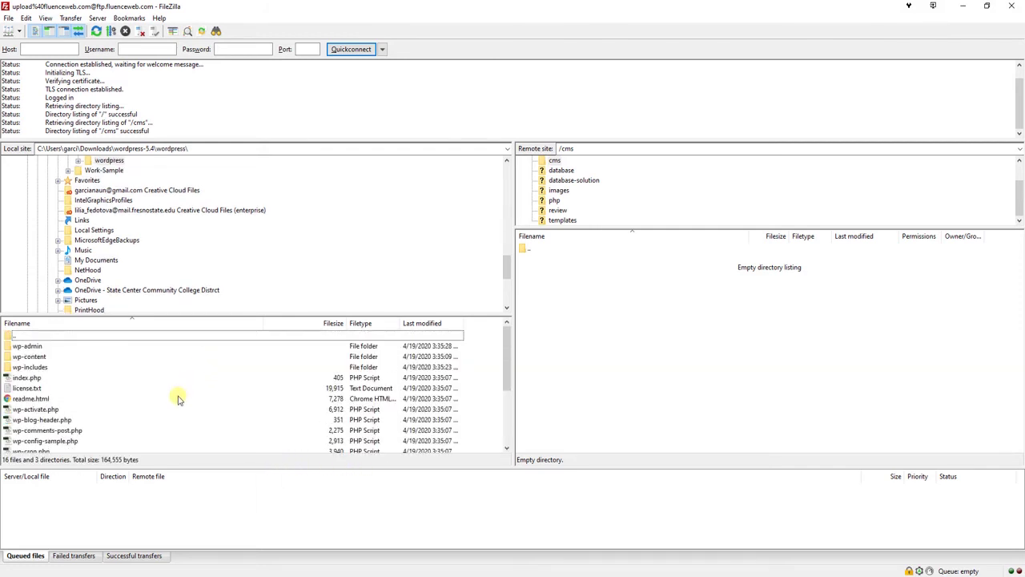
left_click(47, 346)
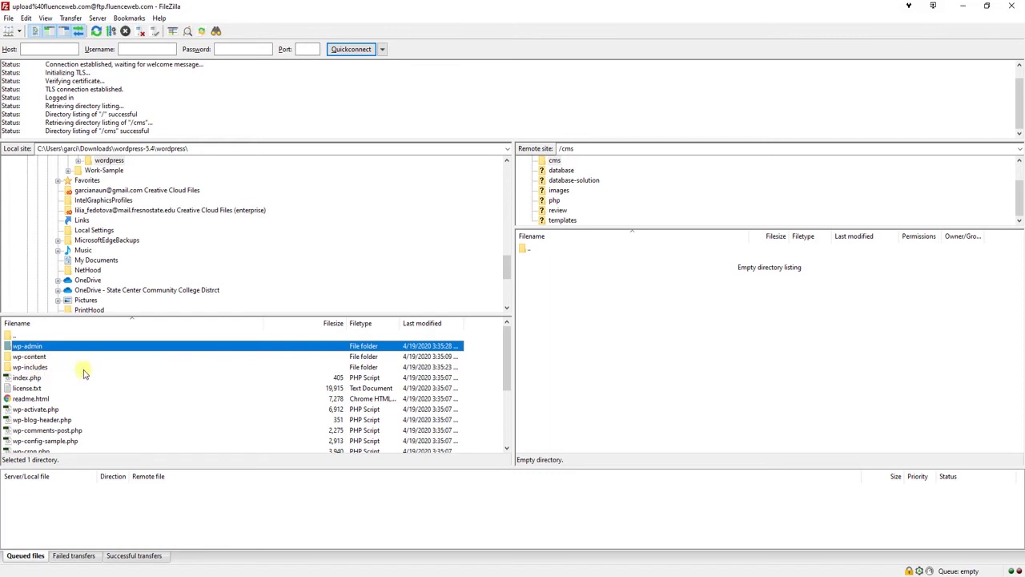
scroll(82, 371, "down", 3)
scroll(90, 395, "up", 3)
key("ctrl+a")
scroll(91, 396, "down", 3)
right_click(117, 381)
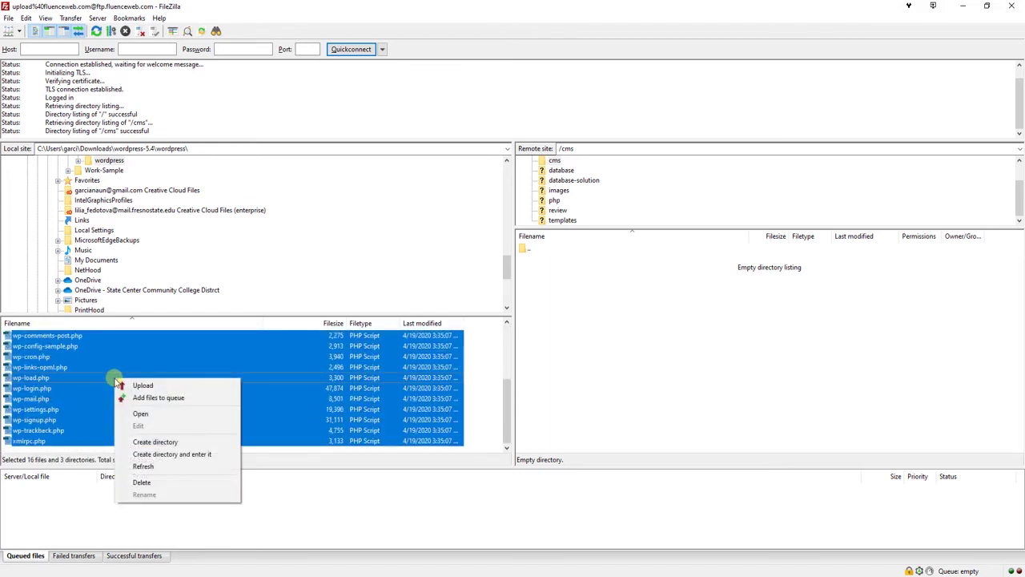
left_click(79, 420)
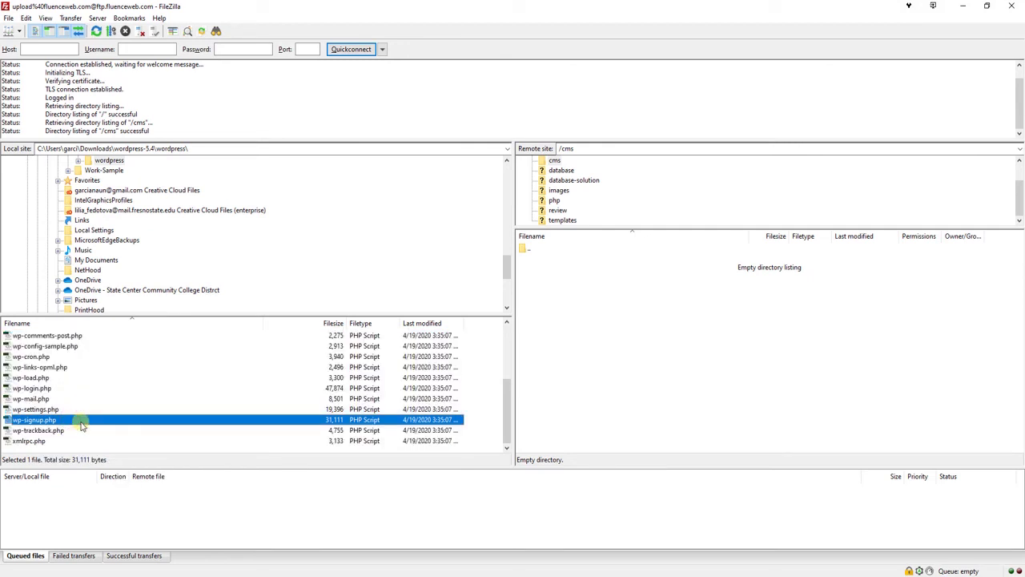
Reselect all WordPress files, try dragging them onto the remote cms folder, then select all again.
key("ctrl+a")
scroll(79, 417, "up", 3)
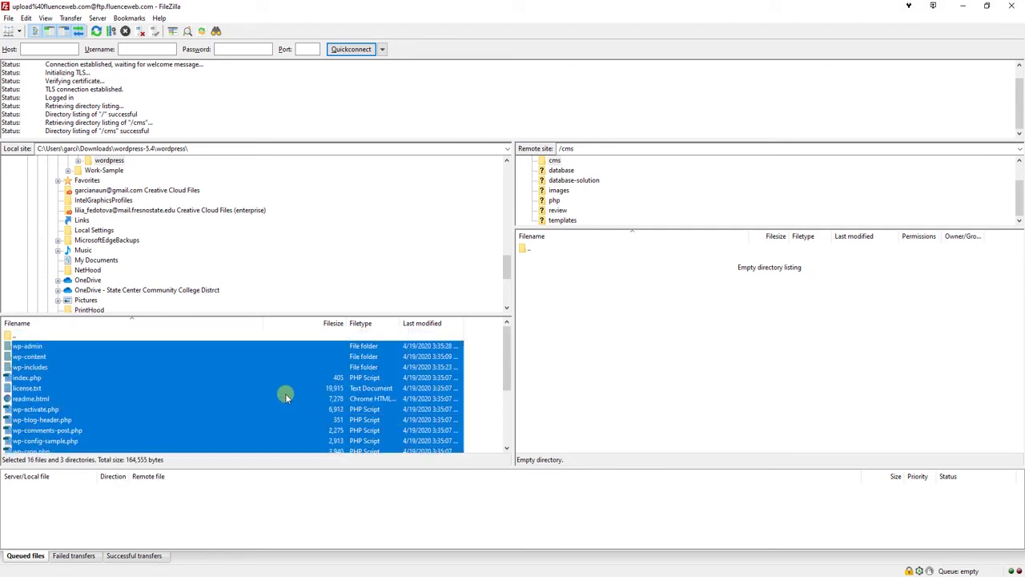
left_click_drag(248, 408, 555, 160)
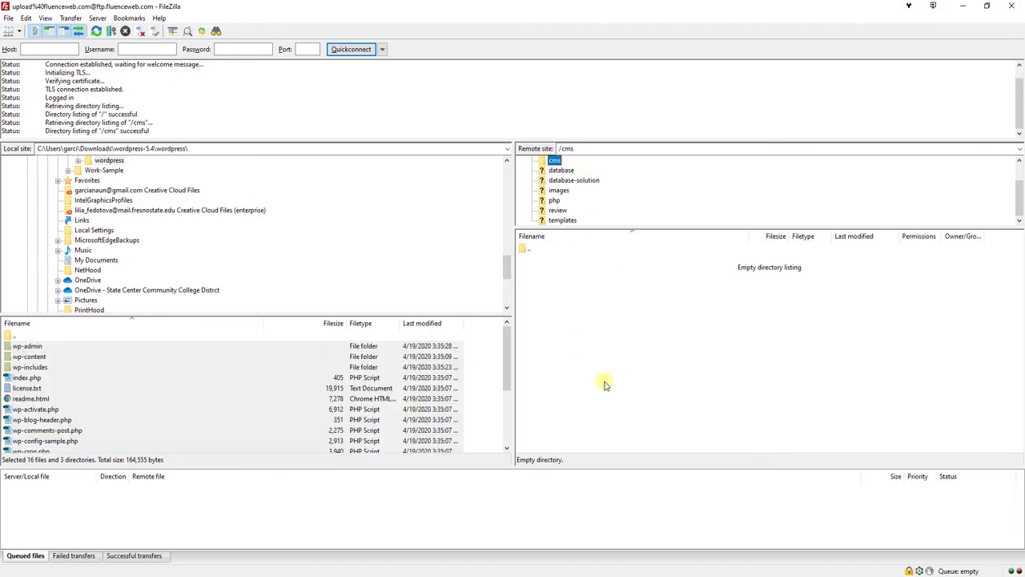
left_click(272, 371)
left_click(101, 348)
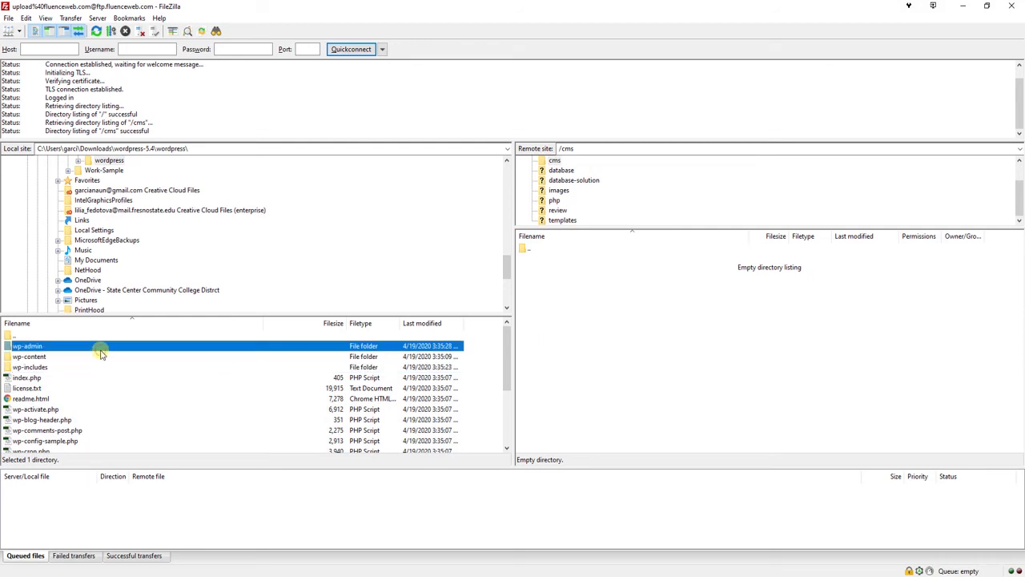
key("ctrl+a")
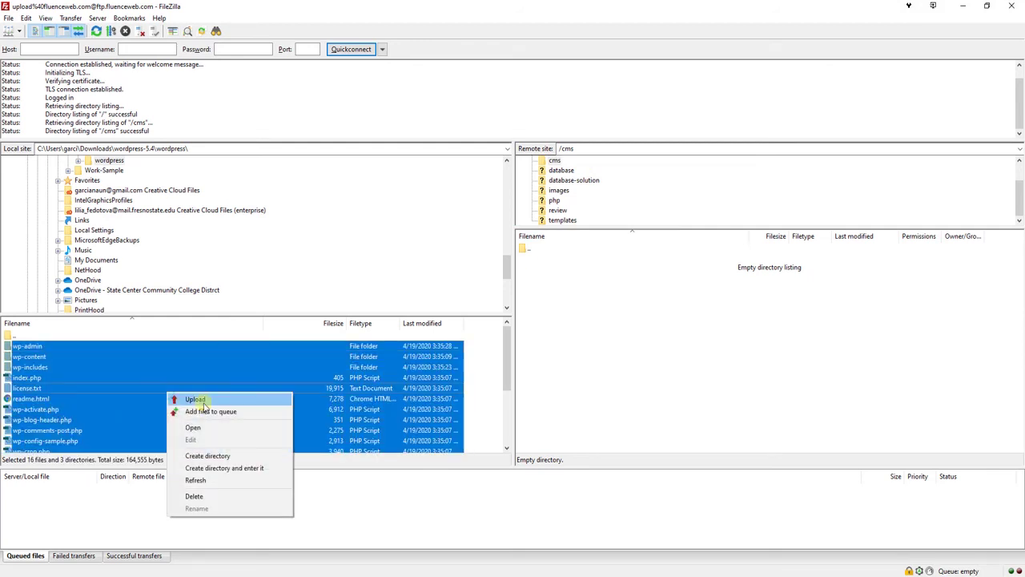
Upload all selected WordPress files to /cms, check for failed transfers, and return to Firefox.
left_click(194, 398)
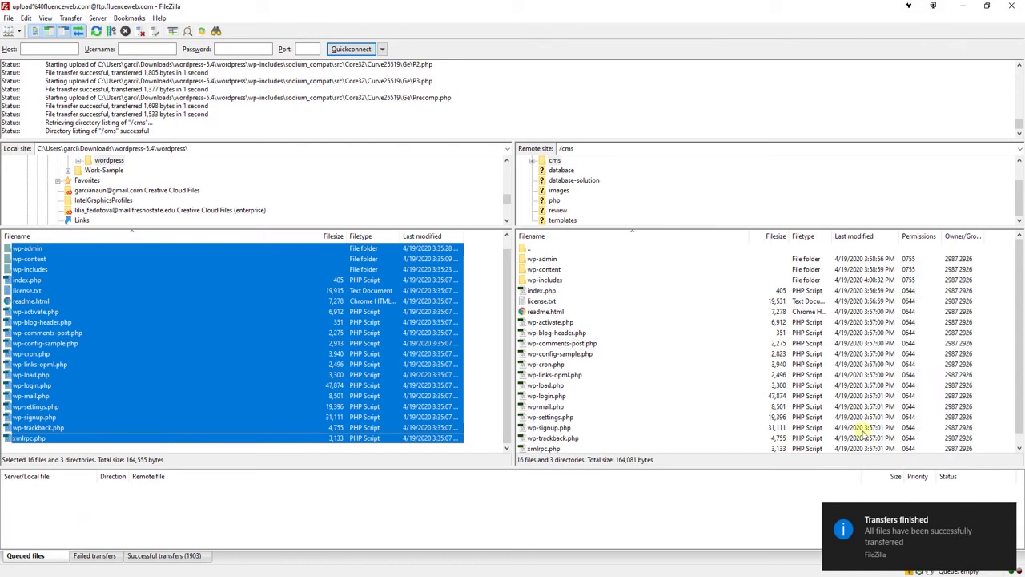
mouse_move(911, 518)
left_click(90, 556)
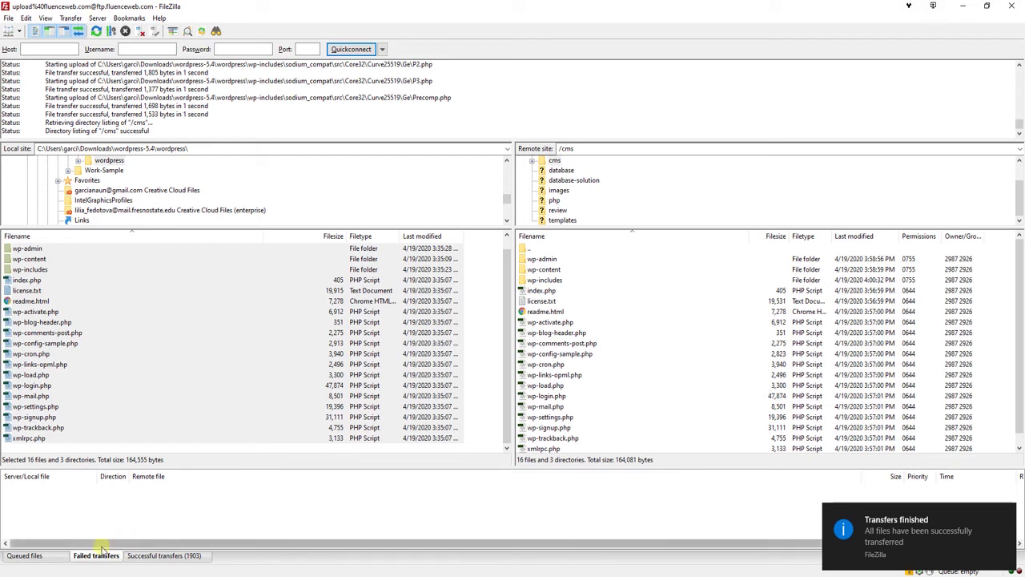
left_click(42, 555)
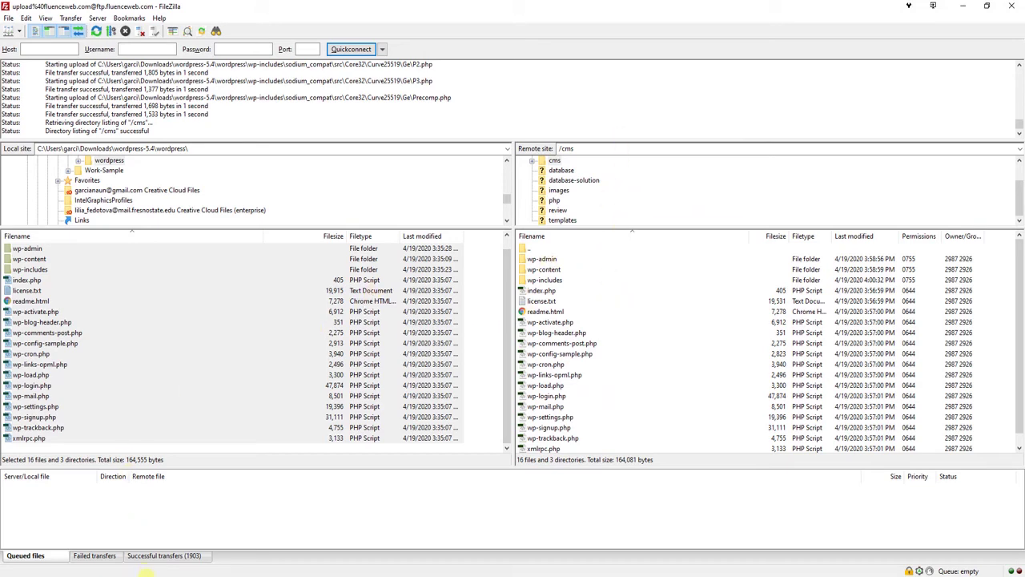
key("alt+Tab")
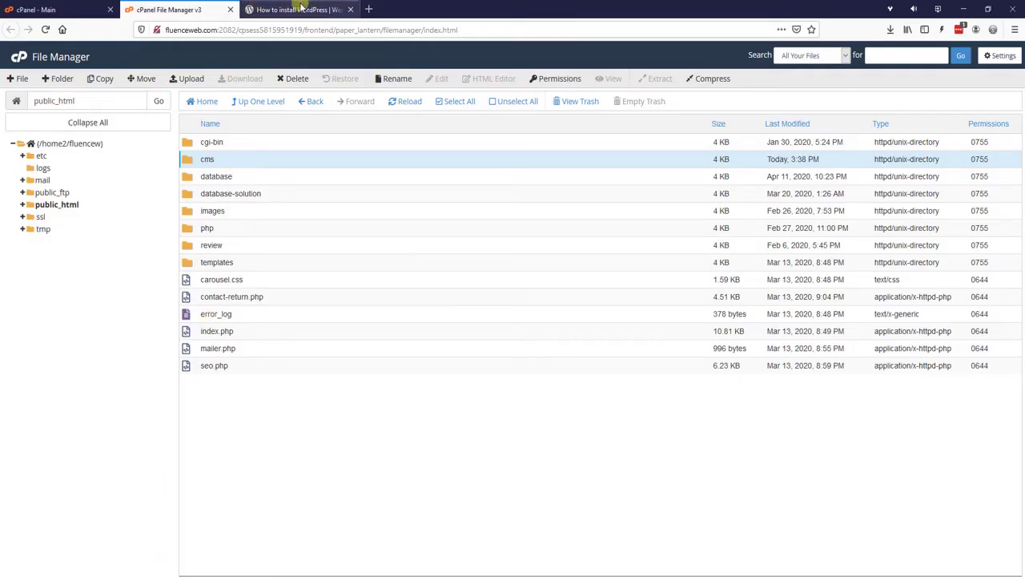
Load fluenceweb.com/cms in a new Firefox tab.
left_click(369, 9)
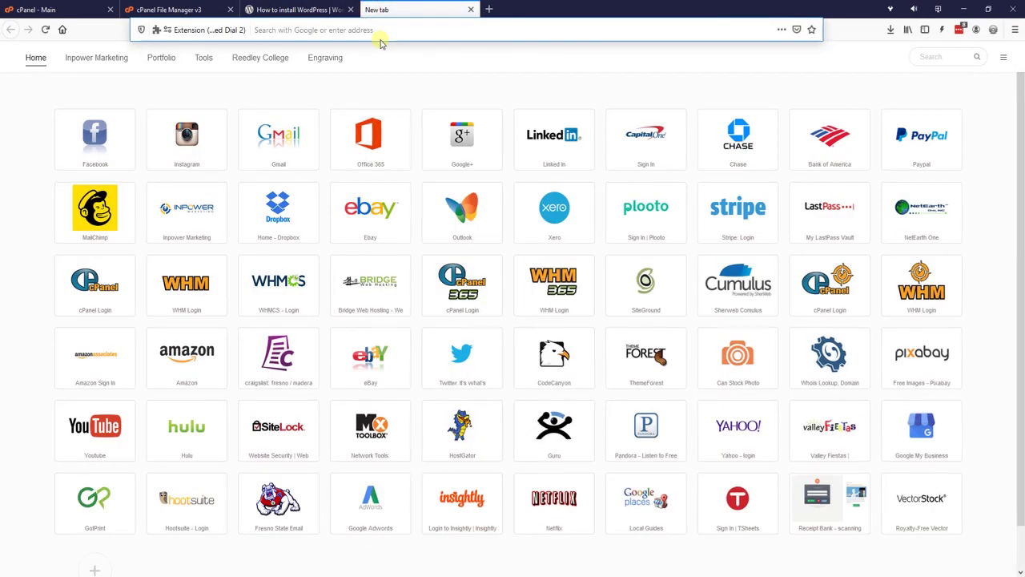
type("fluenceweb.com")
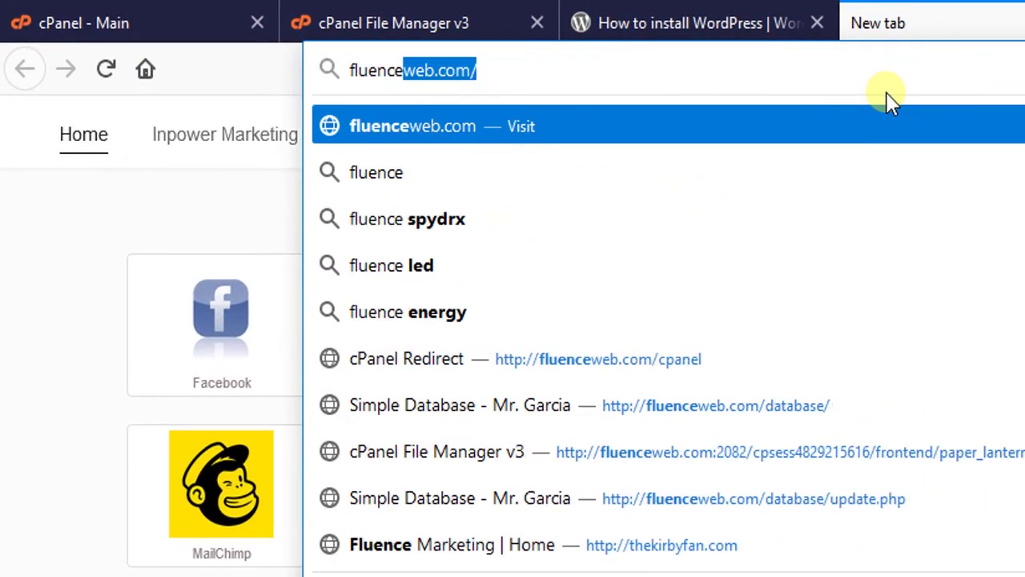
type("/")
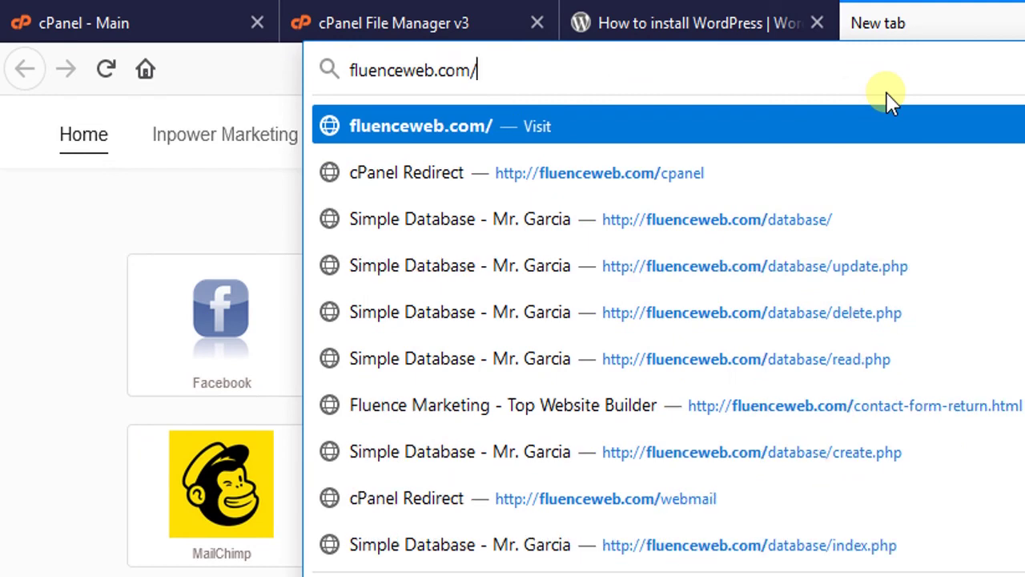
type("cms")
key("Return")
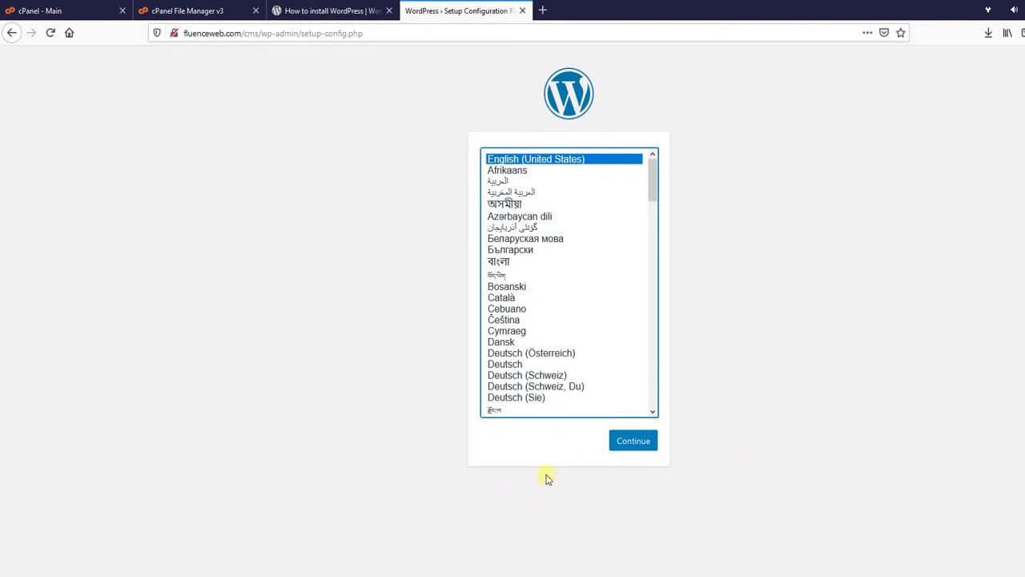
Keep English (United States), continue, and go past the welcome notes with Let's go!
left_click(503, 160)
left_click(639, 445)
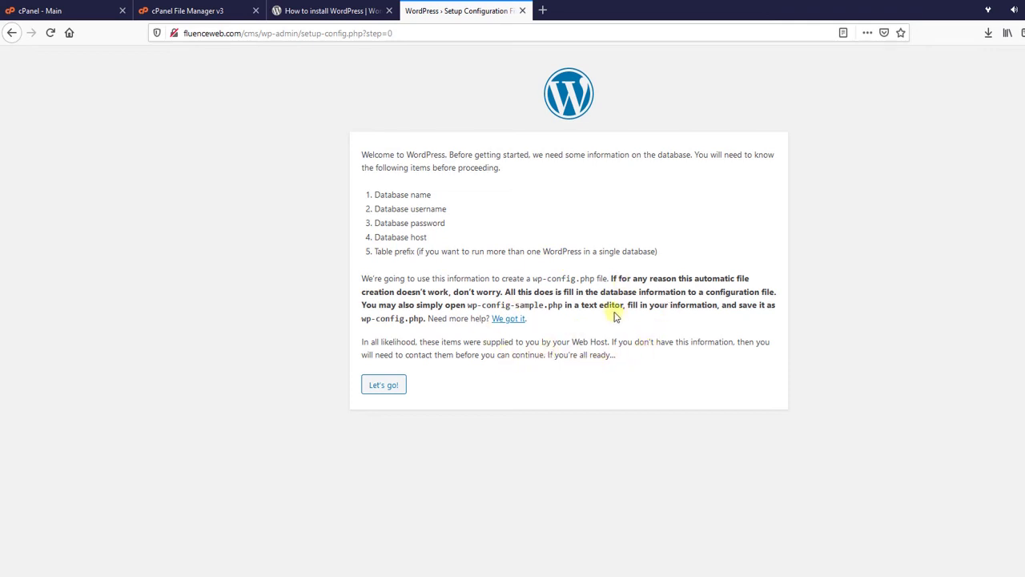
left_click_drag(532, 278, 600, 278)
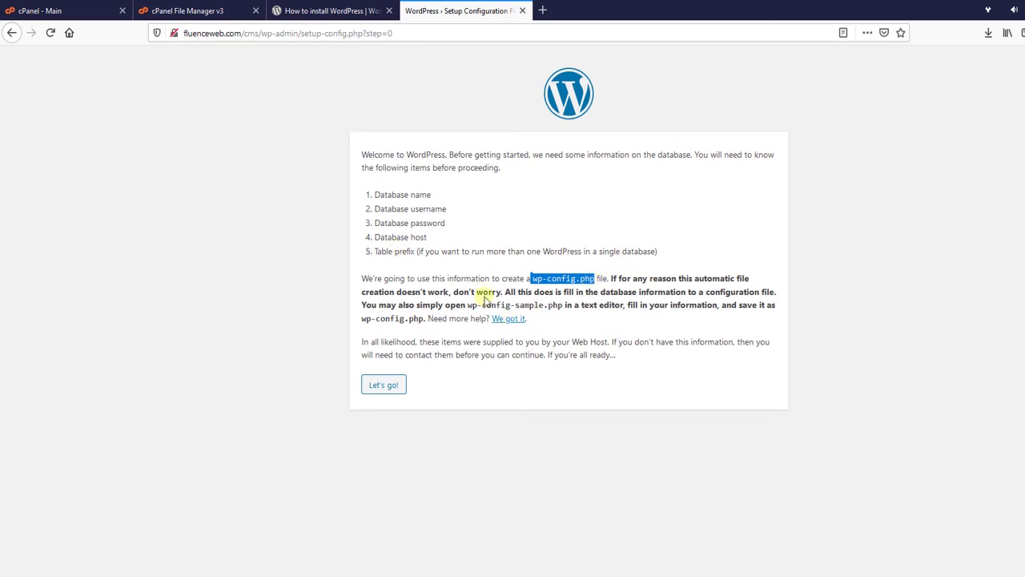
left_click(565, 318)
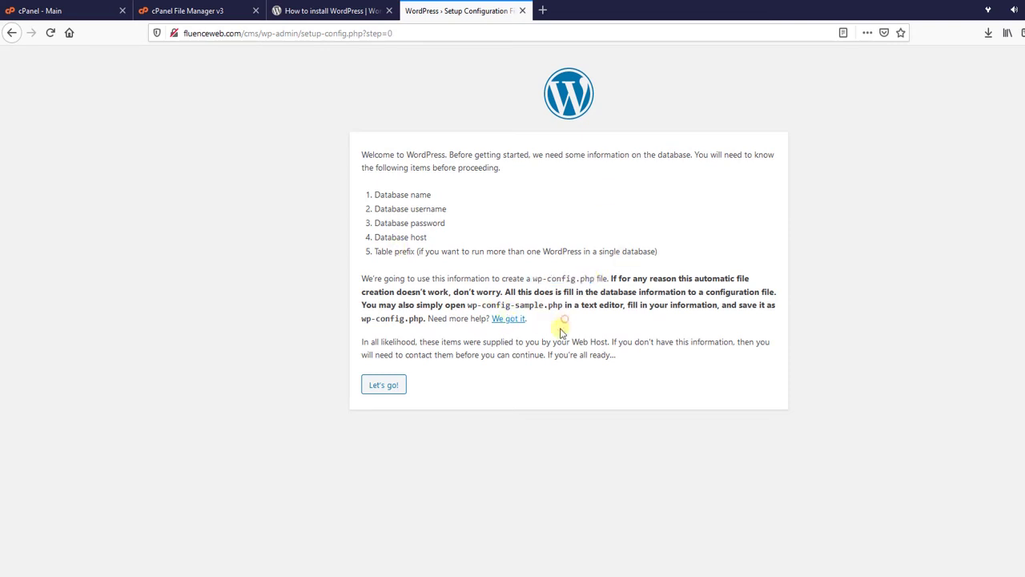
left_click(390, 389)
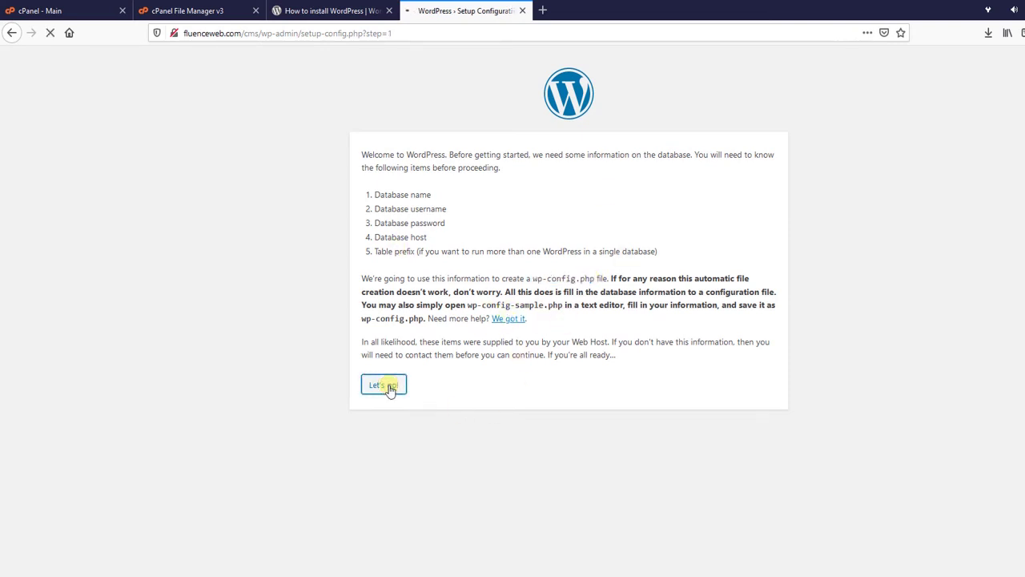
Copy the database name fluencew_cms from cPanel's MySQL Databases page.
double_click(520, 185)
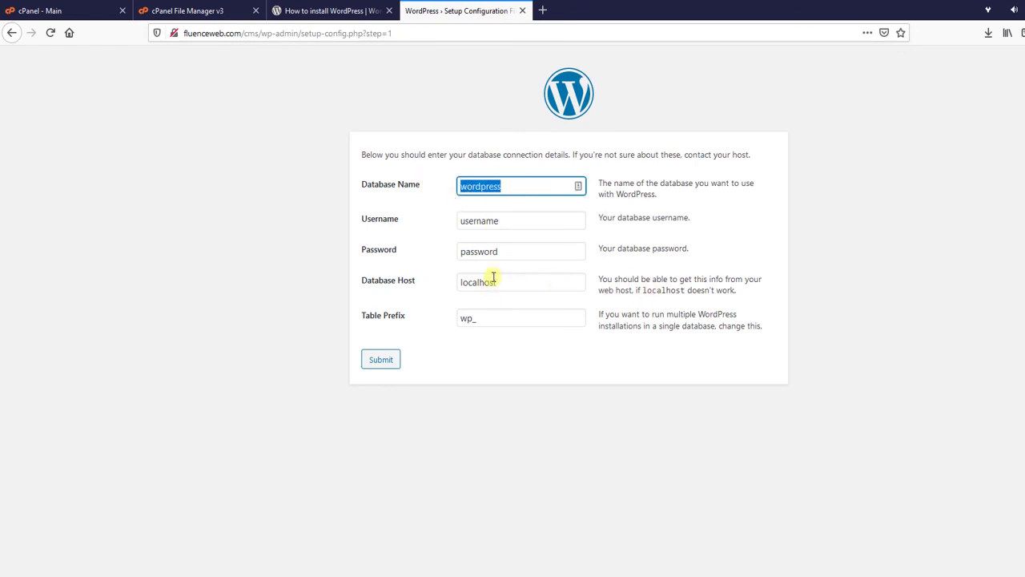
double_click(515, 224)
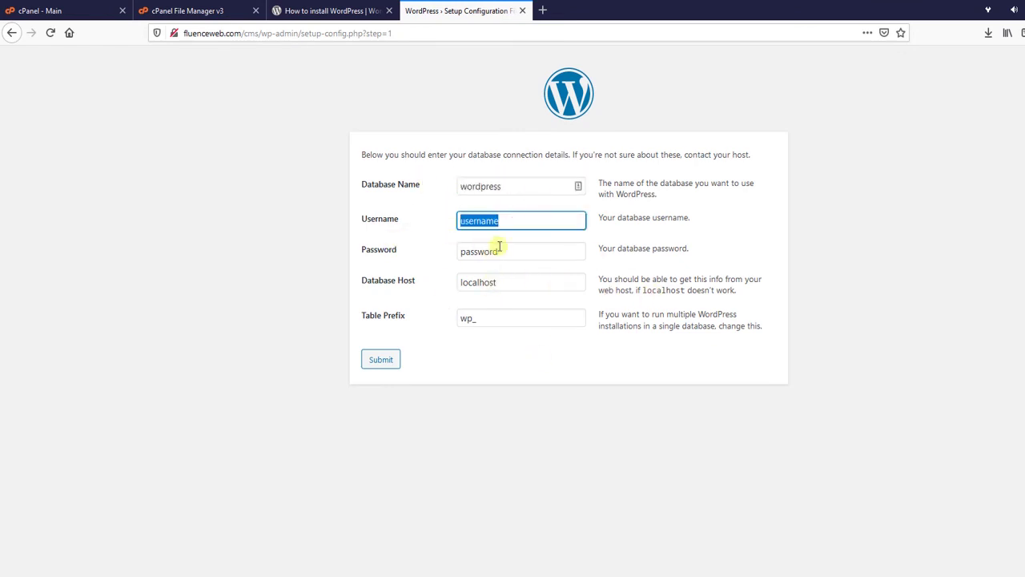
left_click(50, 9)
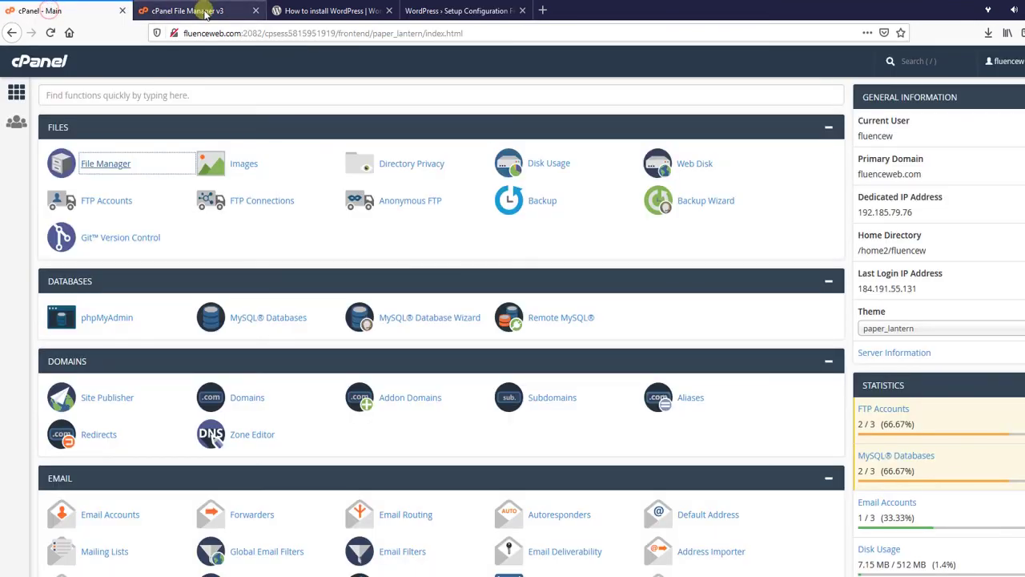
left_click(230, 318)
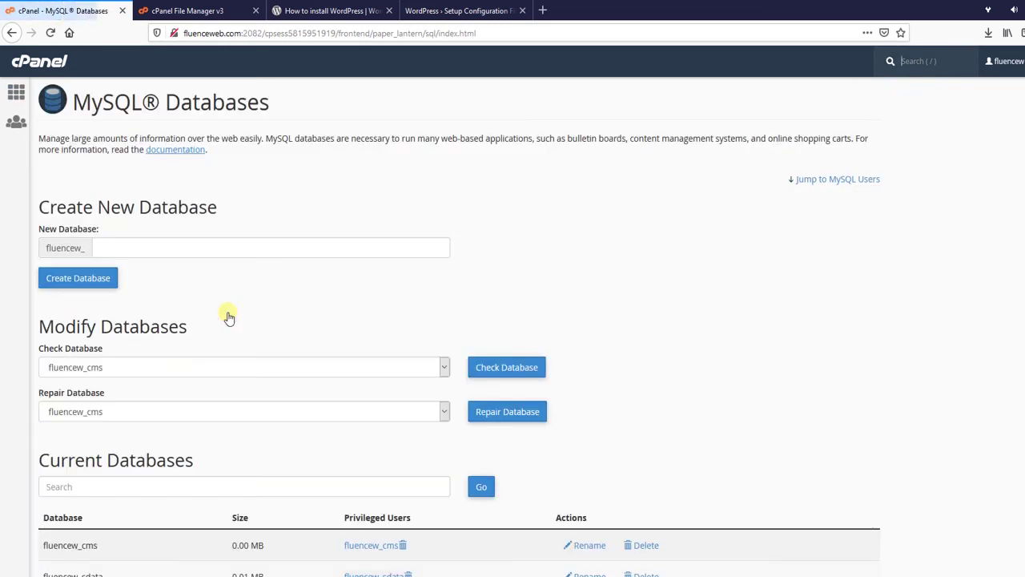
scroll(288, 276, "down", 5)
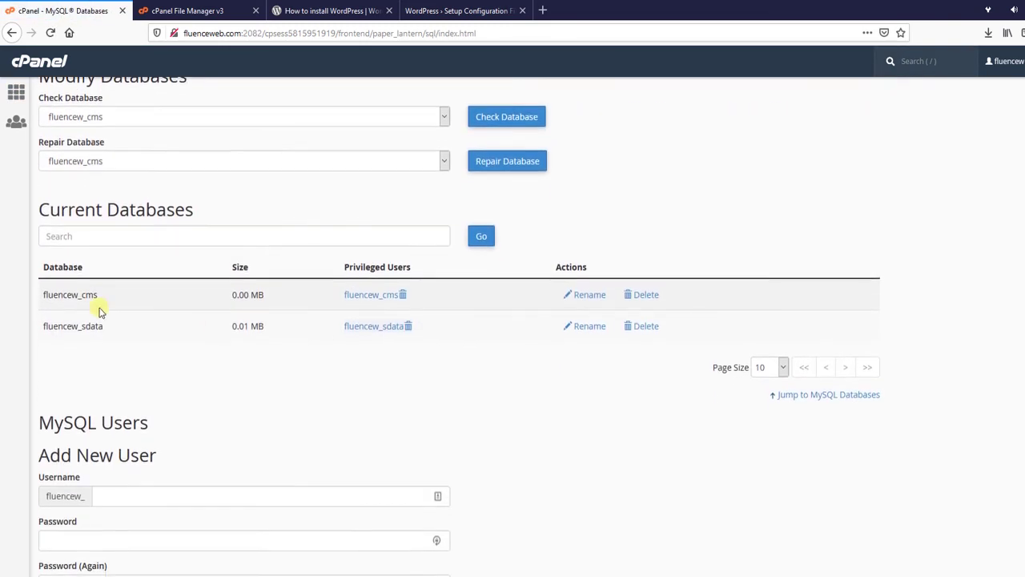
left_click_drag(107, 293, 43, 294)
right_click(63, 294)
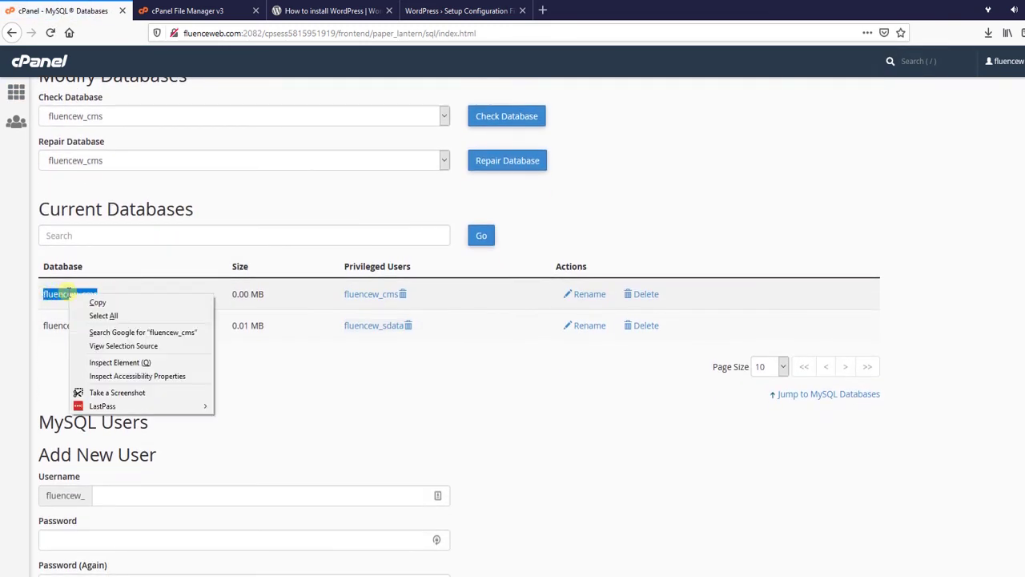
left_click(93, 302)
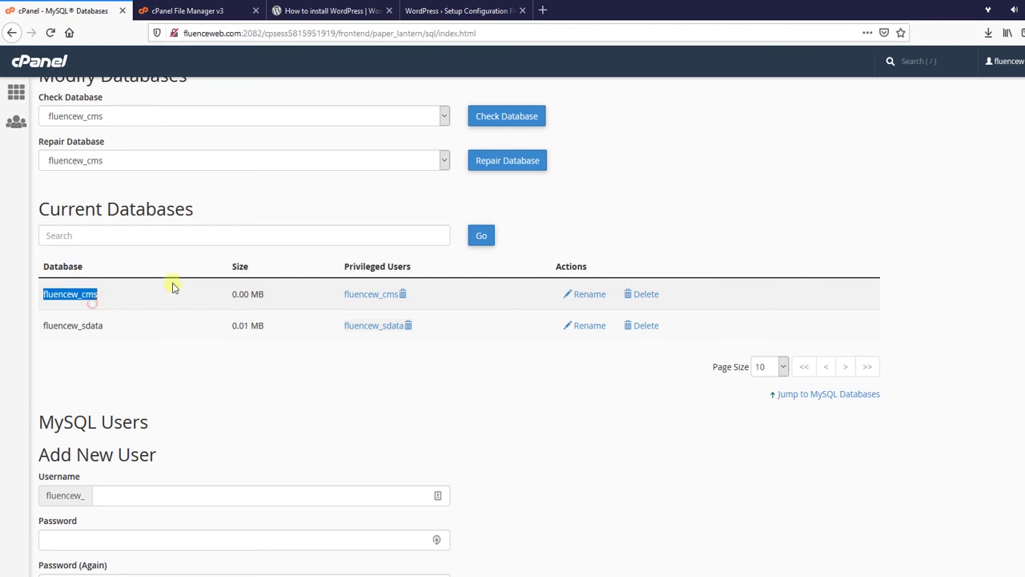
Set Database Name and Username to fluencew_cms, enter the database password, and submit.
left_click(436, 11)
left_click(501, 186)
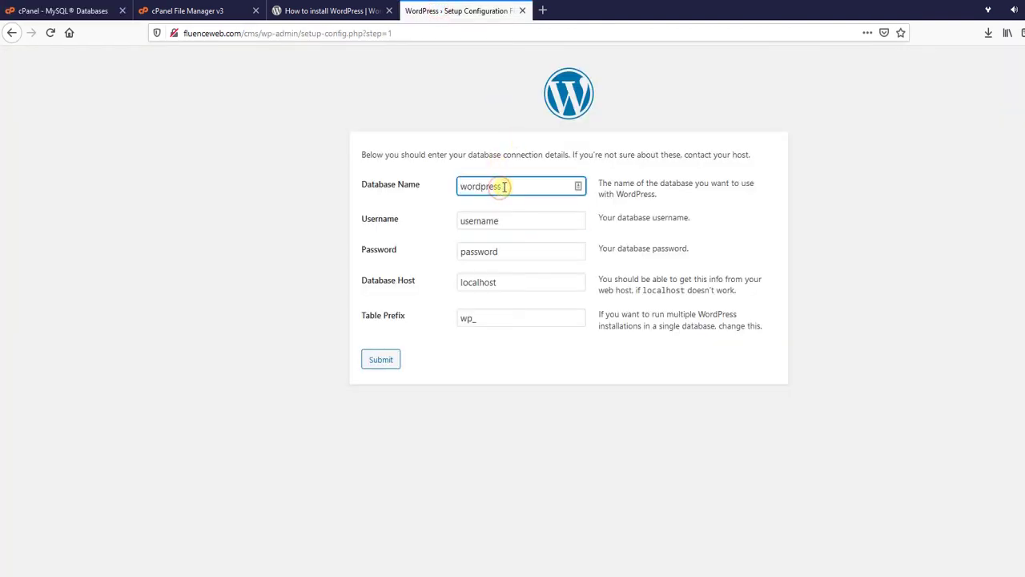
key("ctrl+v")
double_click(558, 186)
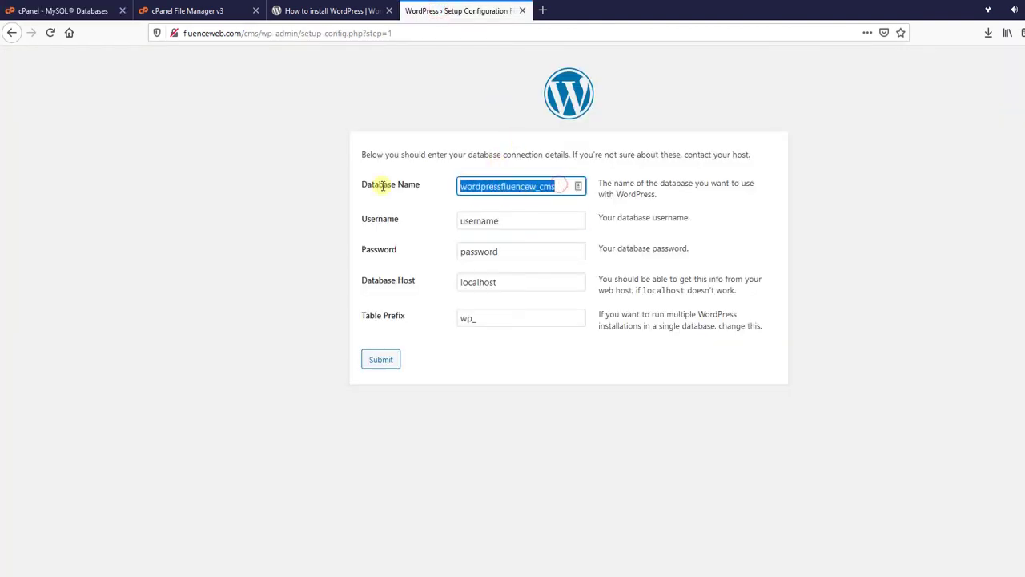
key("ctrl+v")
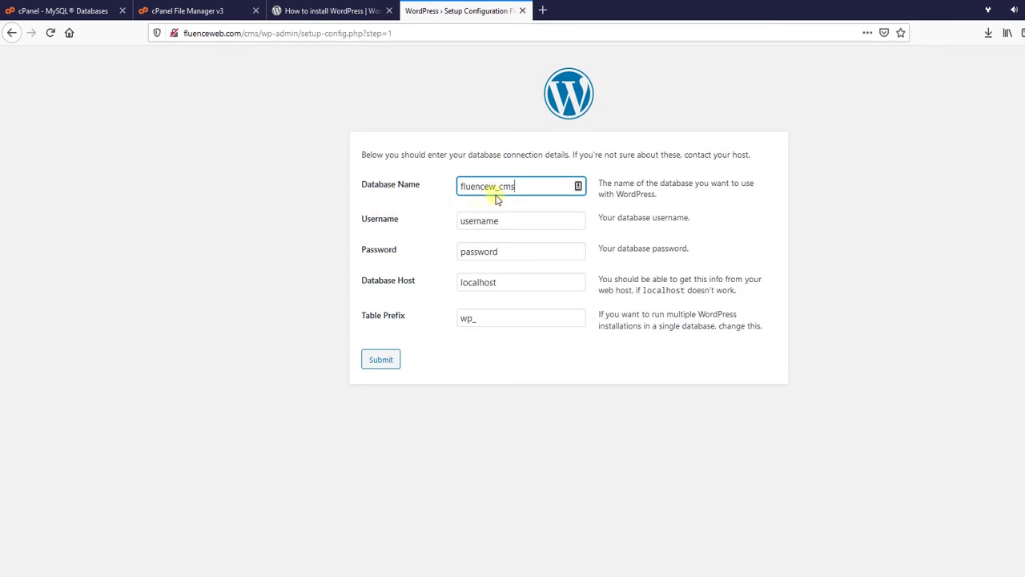
double_click(525, 222)
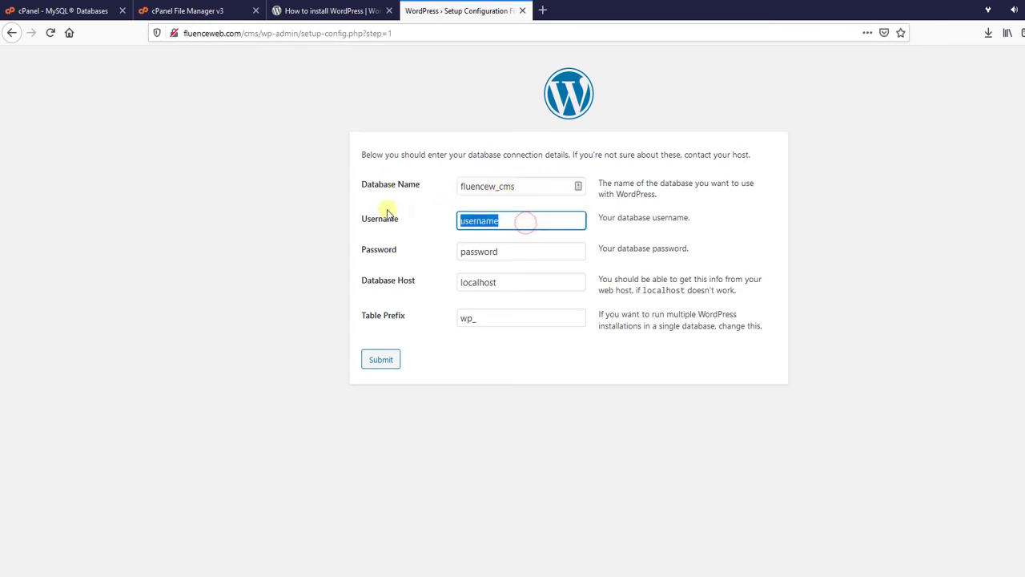
key("ctrl+v")
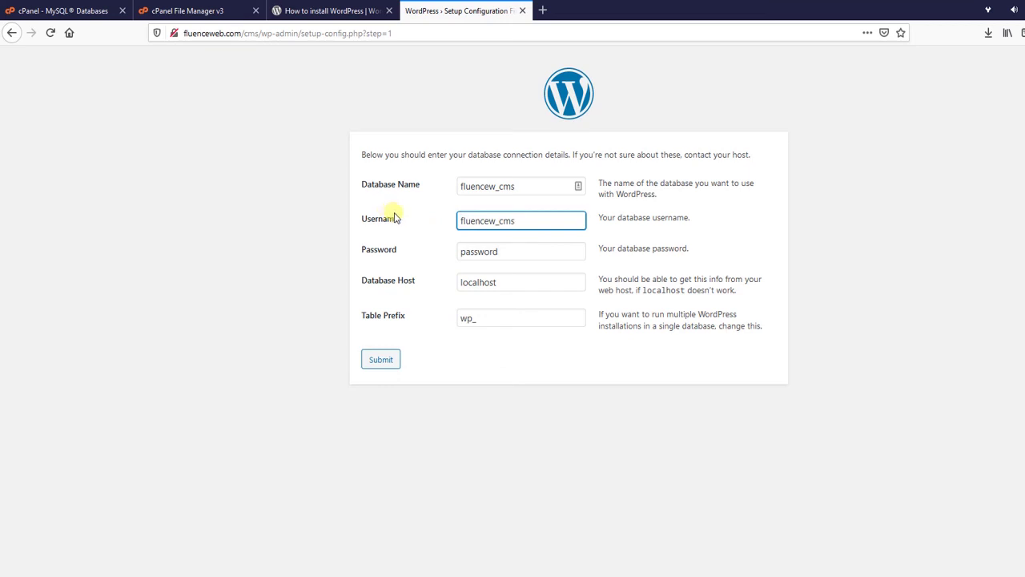
double_click(503, 252)
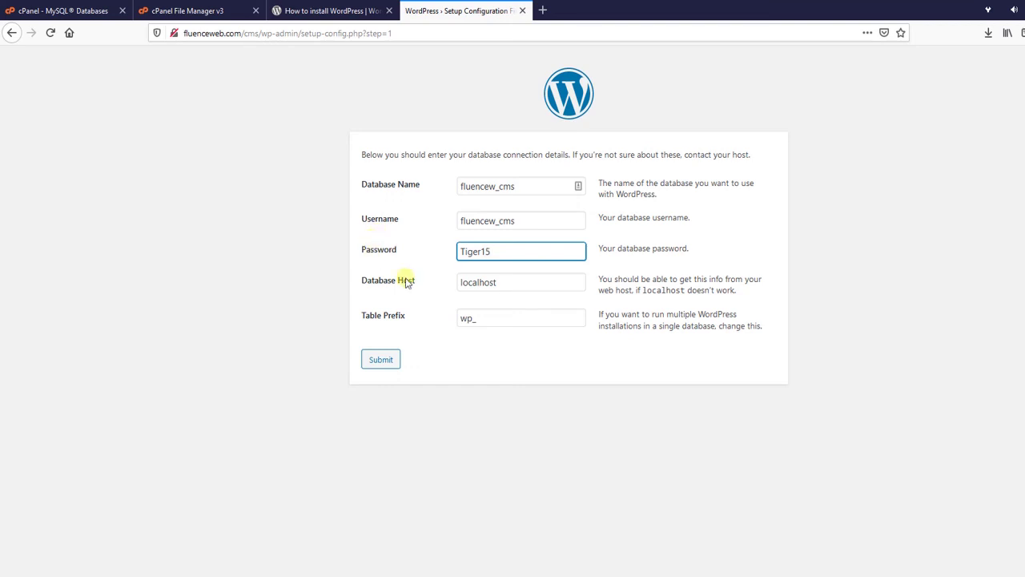
left_click(406, 297)
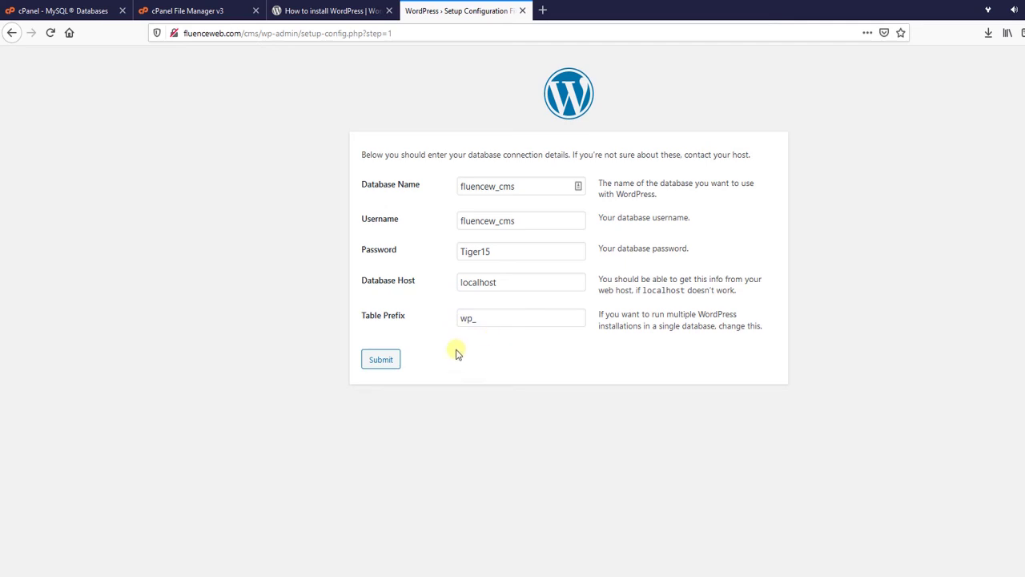
left_click(382, 360)
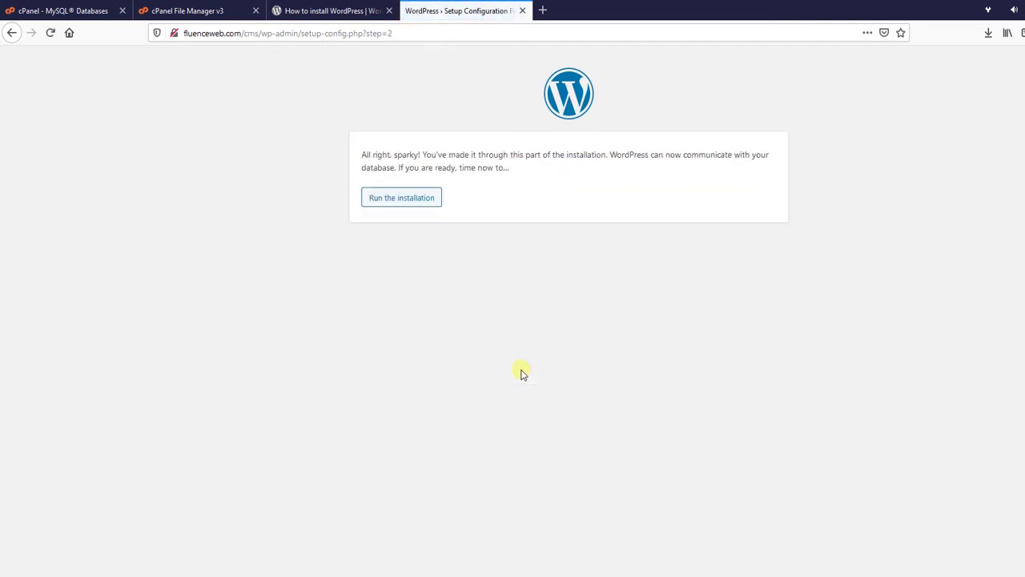
Start the installation with site title Fluence Web, an admin username, and a confirmed weak password.
left_click(389, 210)
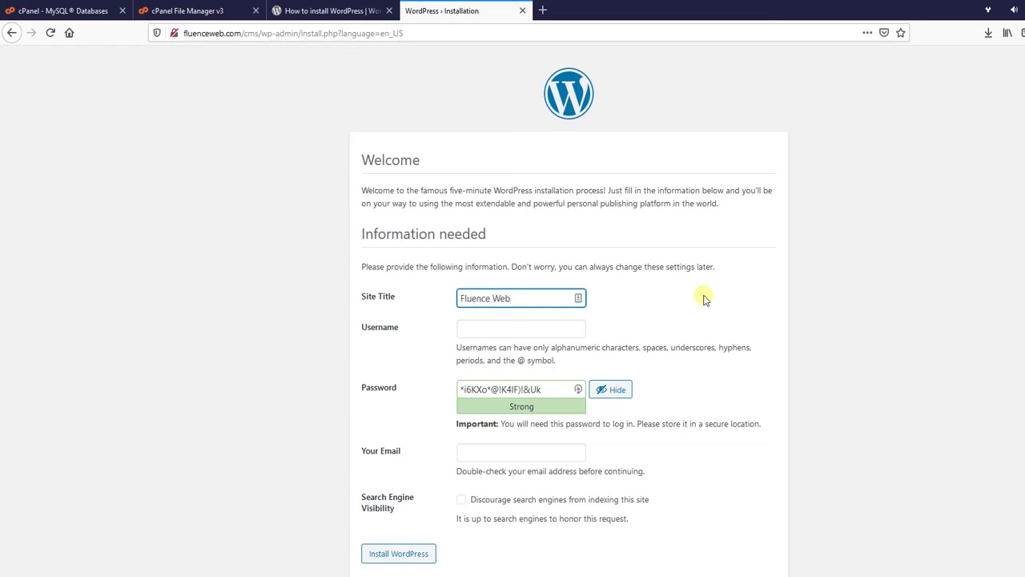
key("Tab")
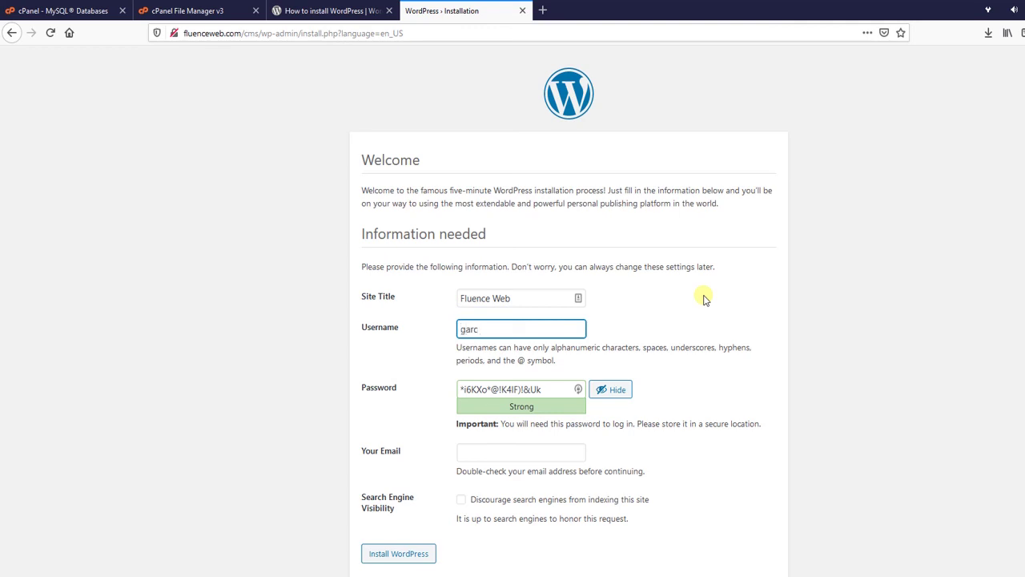
key("Tab")
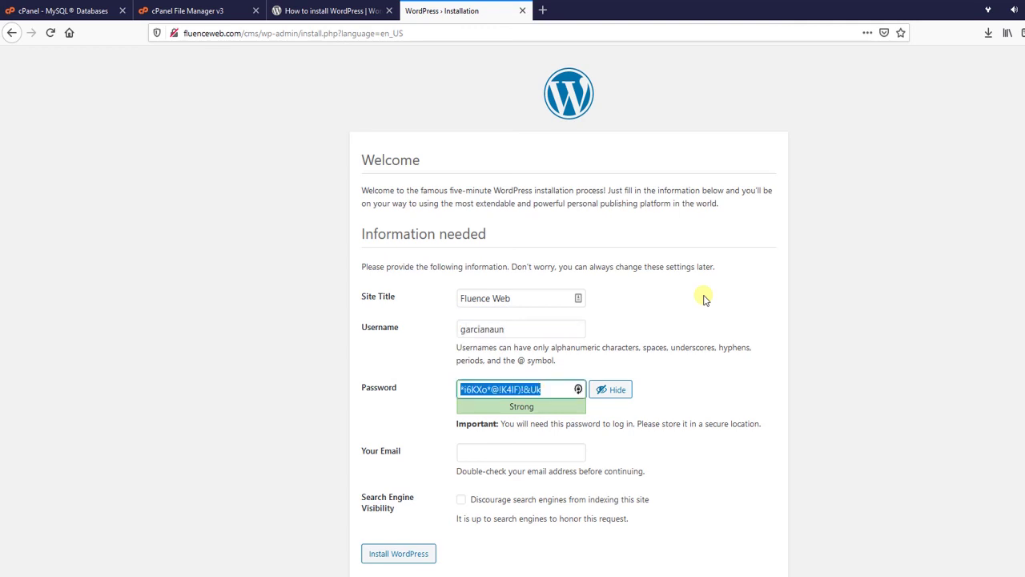
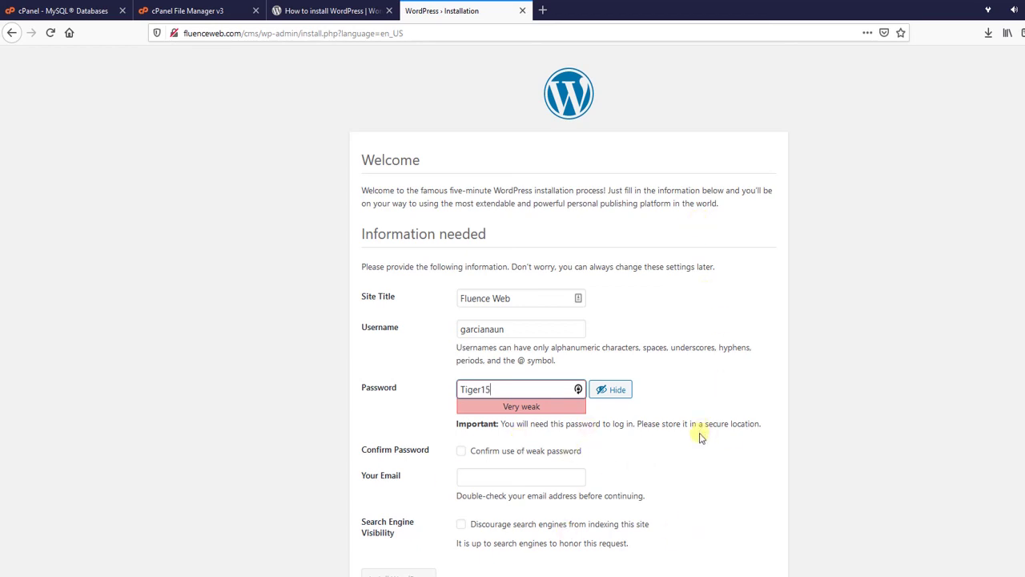
left_click(463, 451)
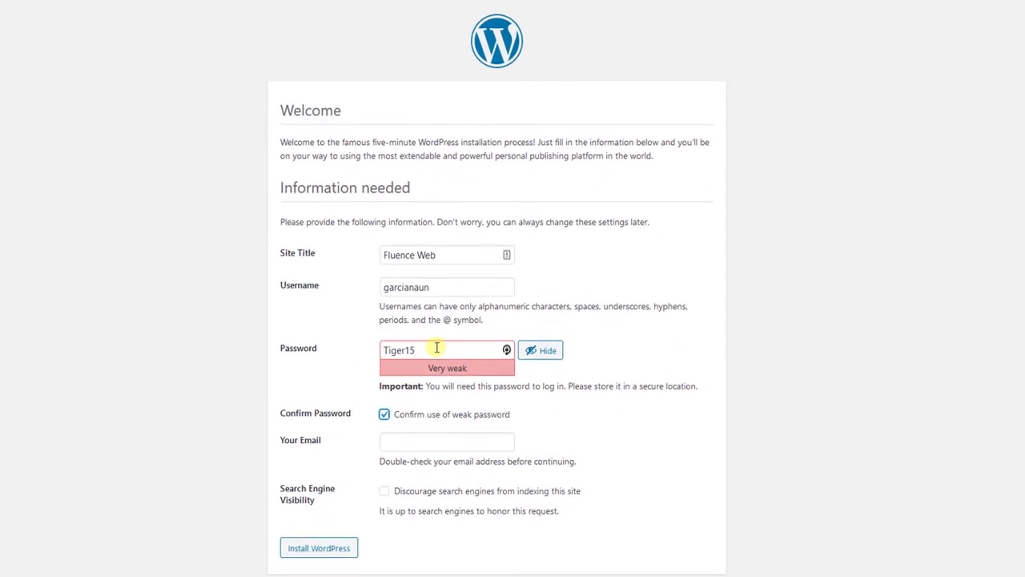
Correct the admin e-mail, discourage search engine indexing, and install WordPress.
left_click(433, 441)
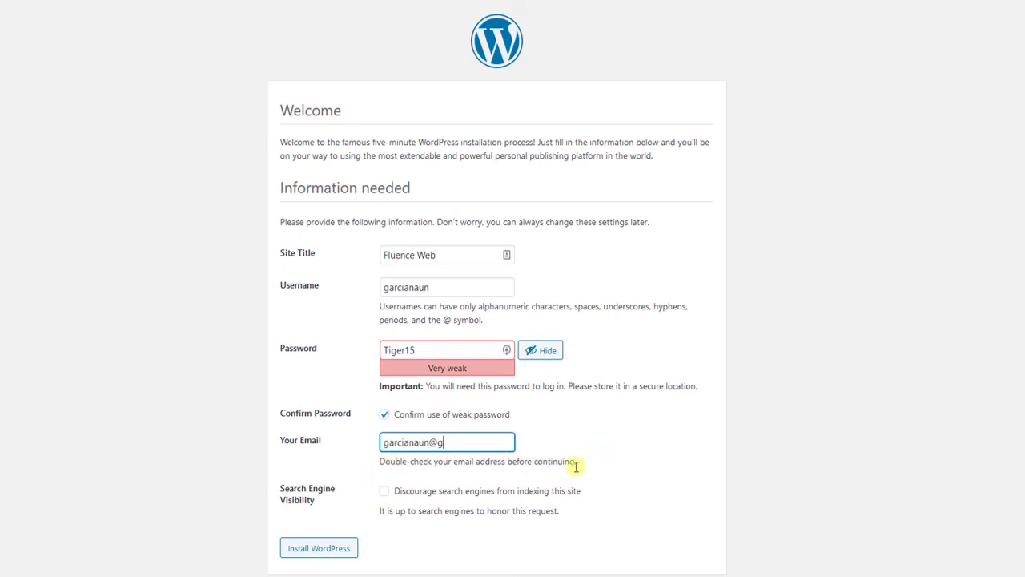
key("BackSpace")
key("BackSpace")
key("BackSpace")
key("BackSpace")
key("BackSpace")
key("BackSpace")
key("BackSpace")
key("BackSpace")
key("BackSpace")
key("BackSpace")
key("BackSpace")
key("BackSpace")
key("BackSpace")
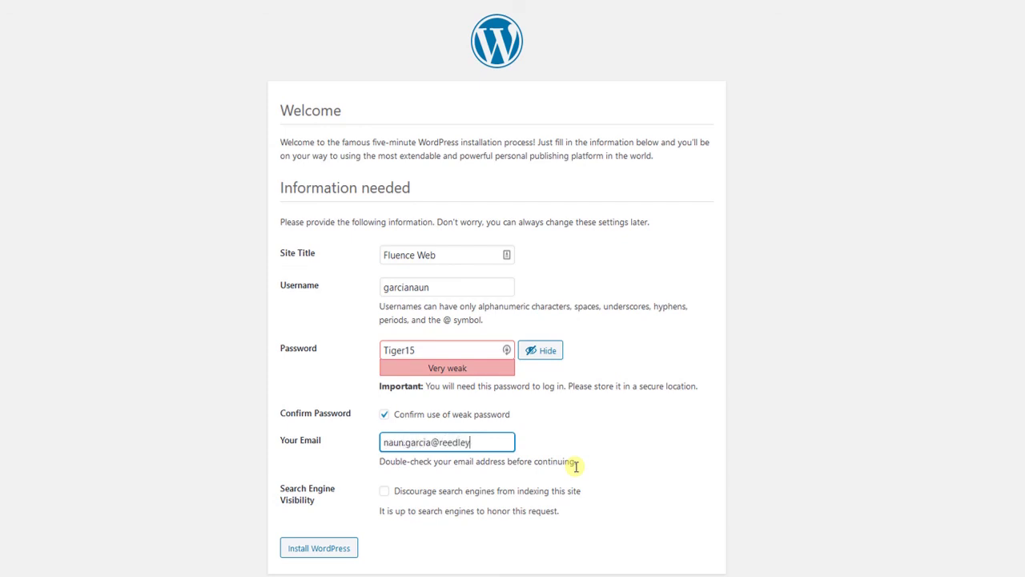
type("e.edu")
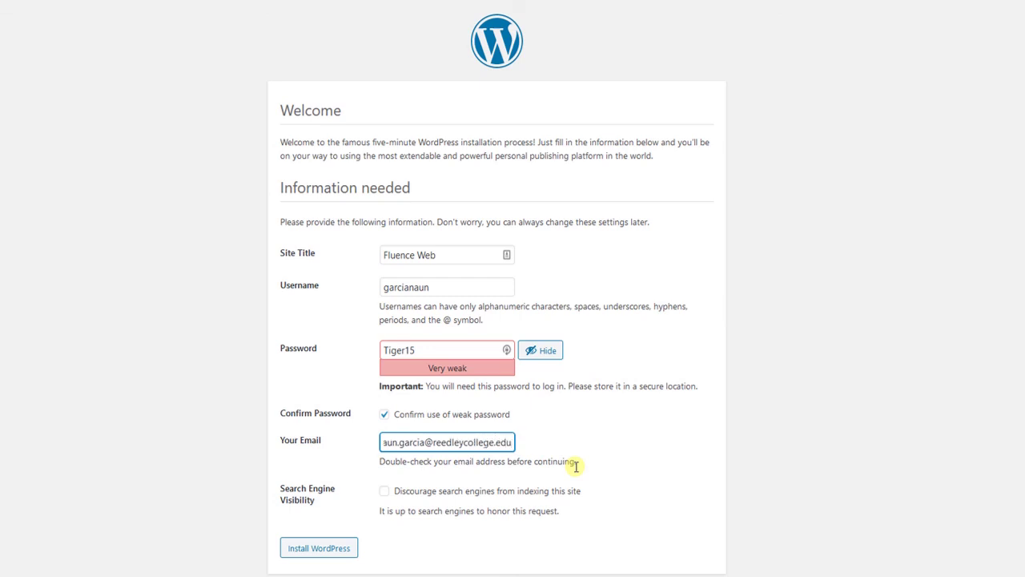
left_click(571, 531)
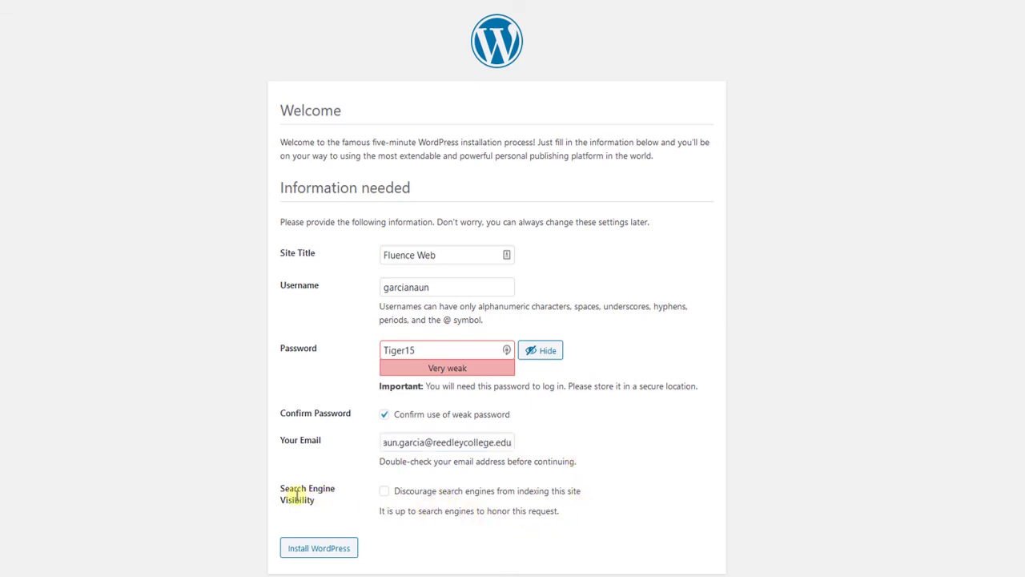
left_click(385, 491)
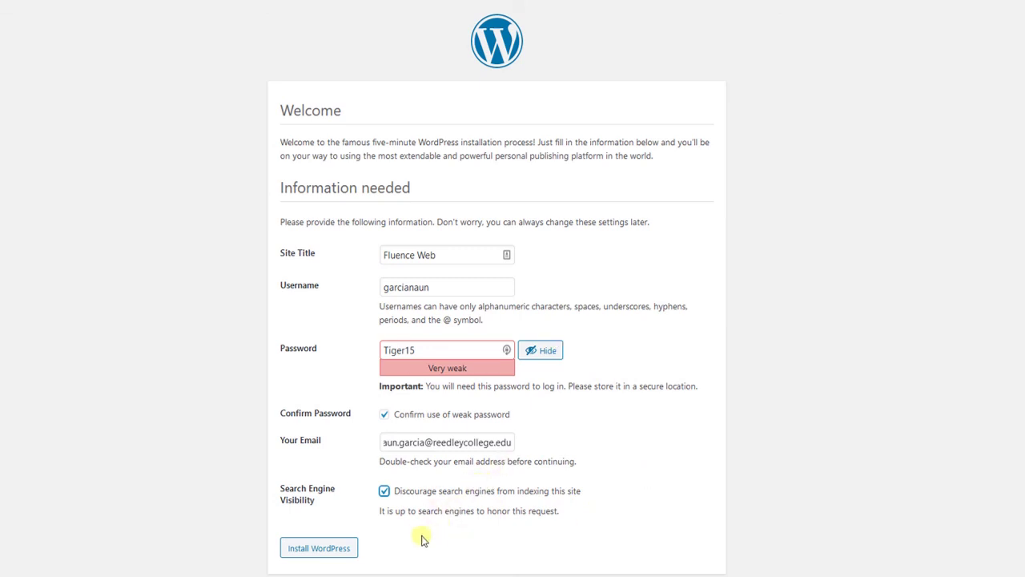
left_click(301, 550)
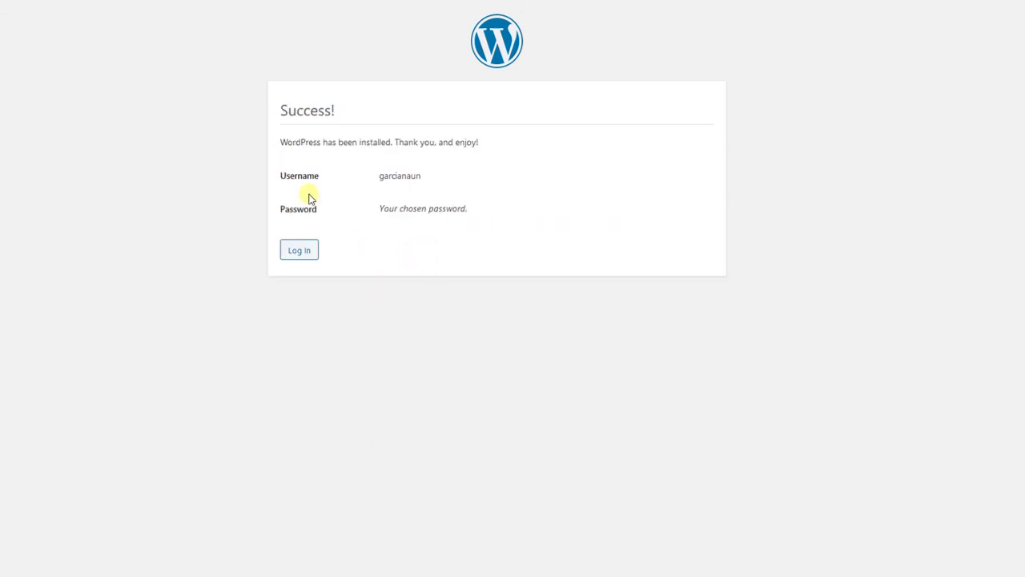
Go to the login page, then change the address from wp-login.php to wp-admin/.
left_click(307, 252)
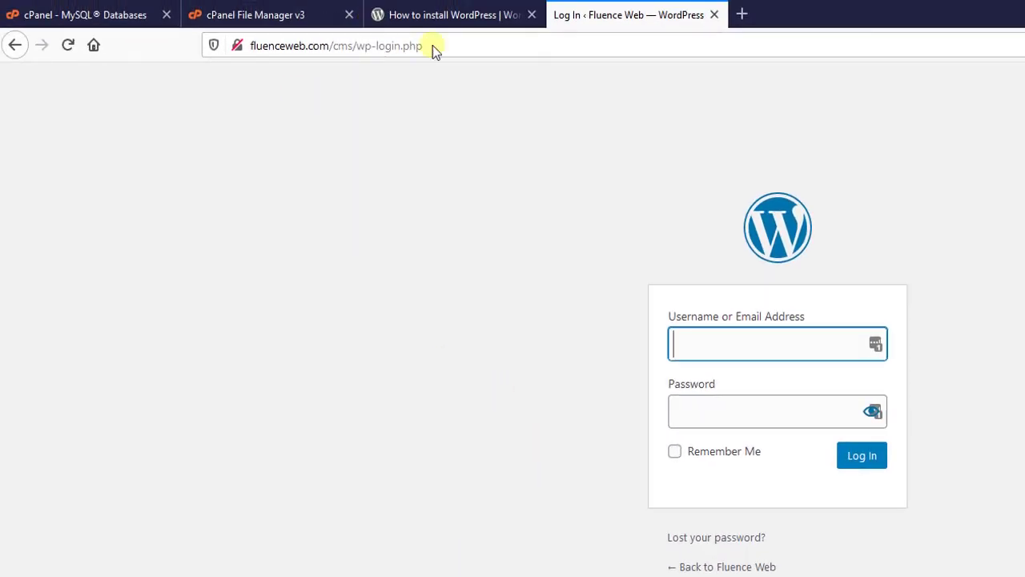
left_click(469, 44)
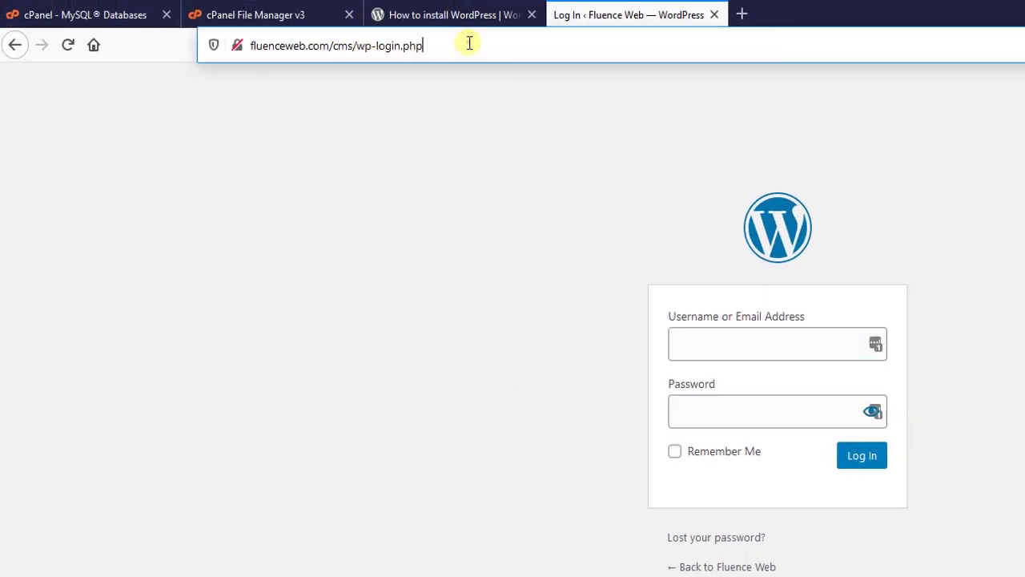
left_click(462, 42)
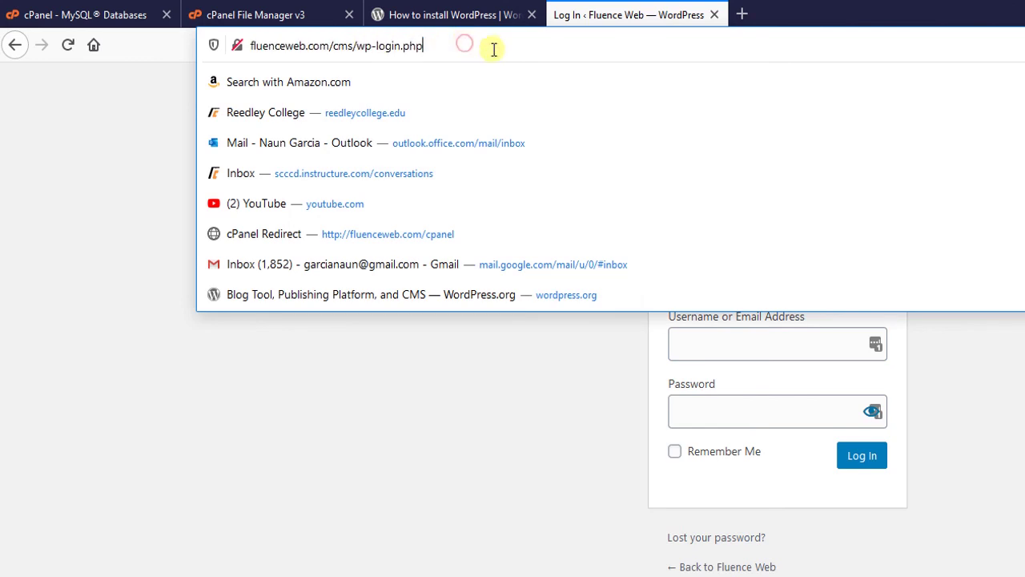
left_click(994, 431)
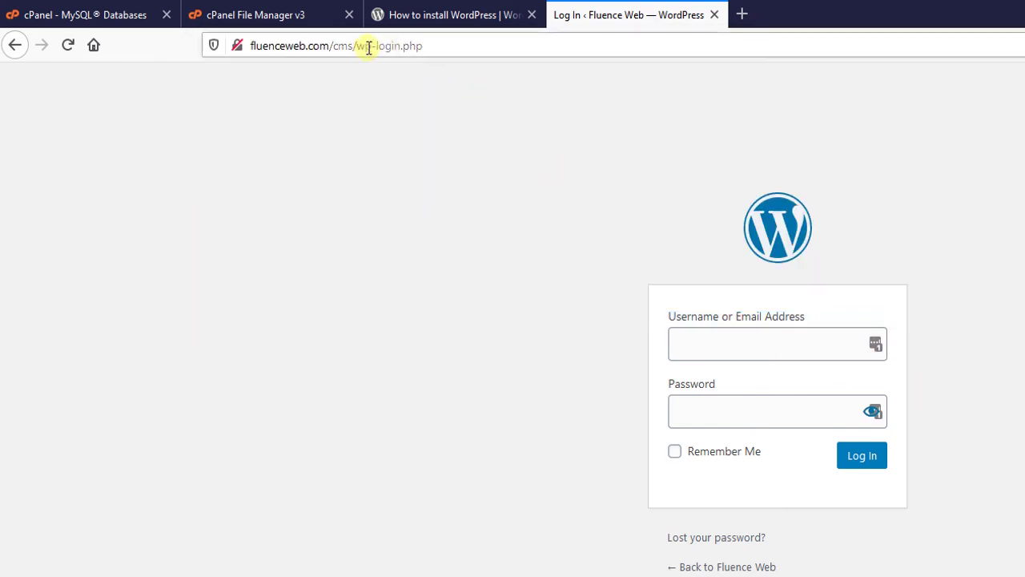
mouse_move(424, 44)
left_mouse_down()
mouse_move(339, 43)
mouse_move(420, 35)
left_mouse_up()
key("ctrl+a")
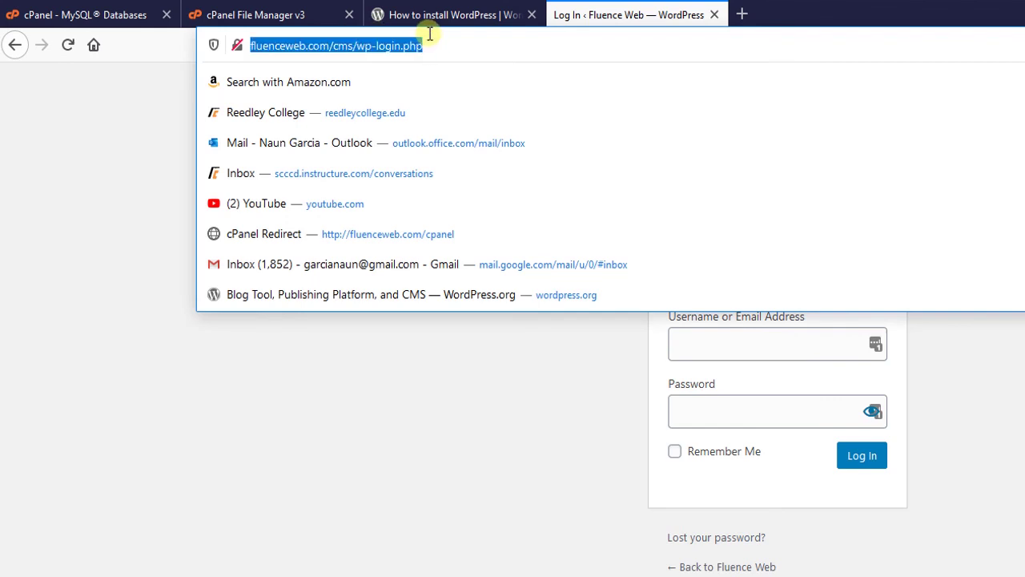
key("Right")
key("BackSpace")
key("BackSpace")
key("BackSpace")
key("BackSpace")
key("BackSpace")
key("BackSpace")
key("BackSpace")
key("BackSpace")
key("BackSpace")
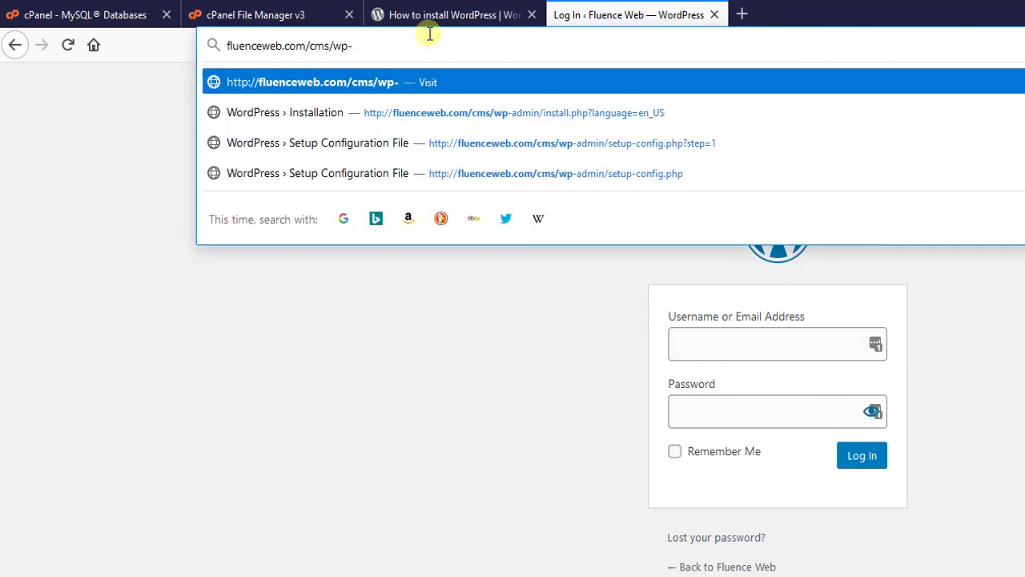
type("admin/")
key("Return")
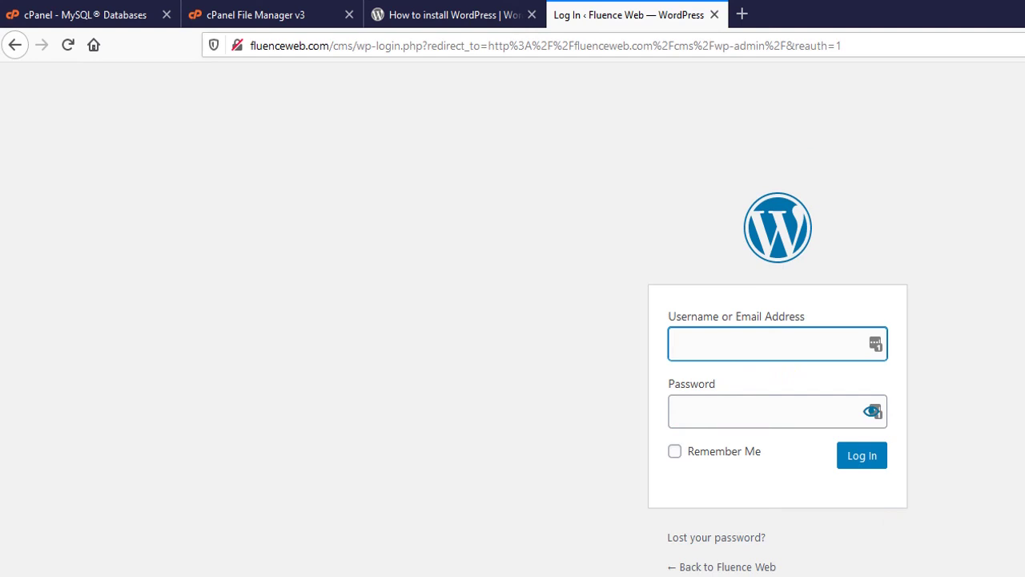
Enter the admin username and password on the Fluence Web login form.
type("garcianaun")
key("Tab")
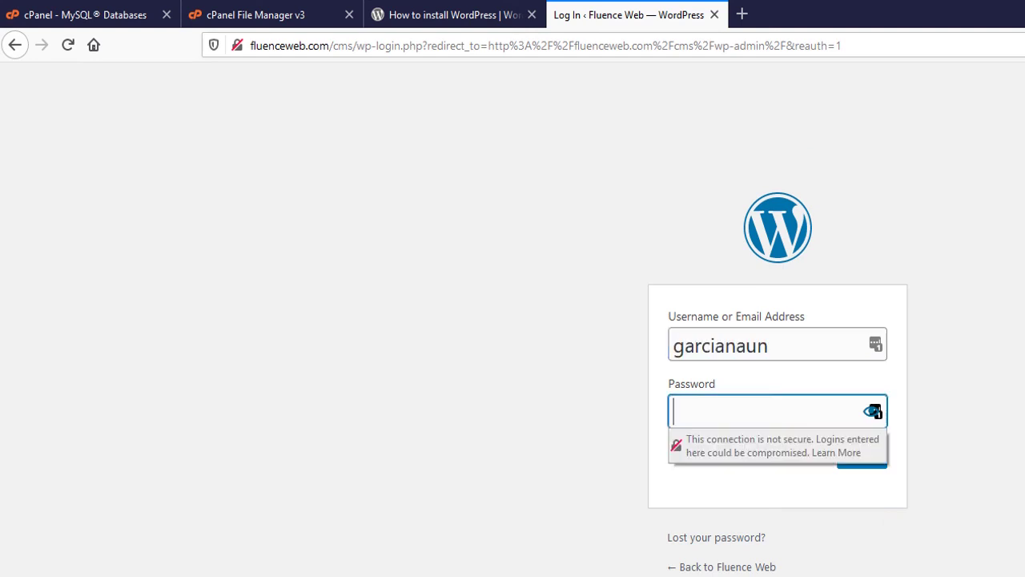
type("•••••••")
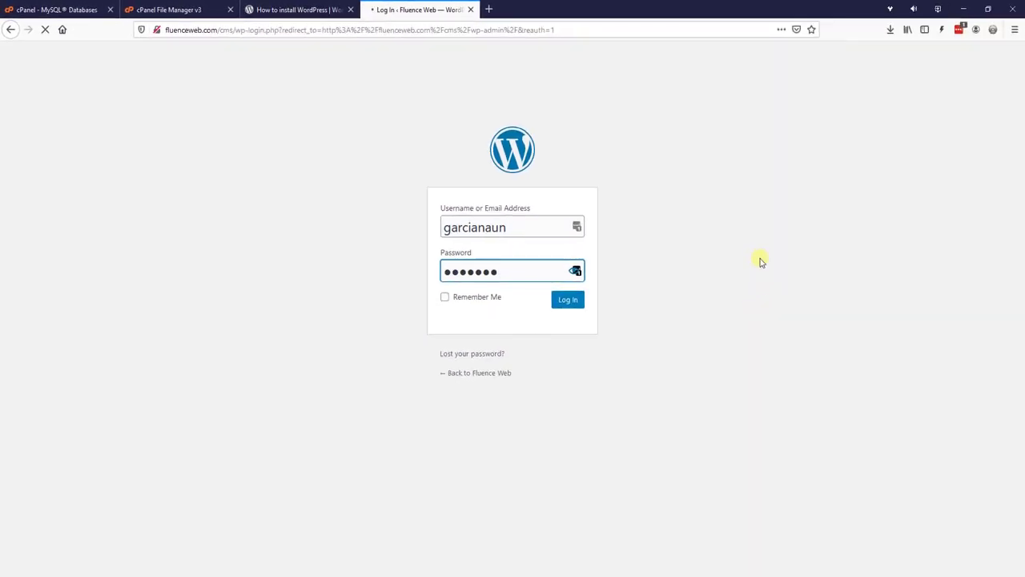